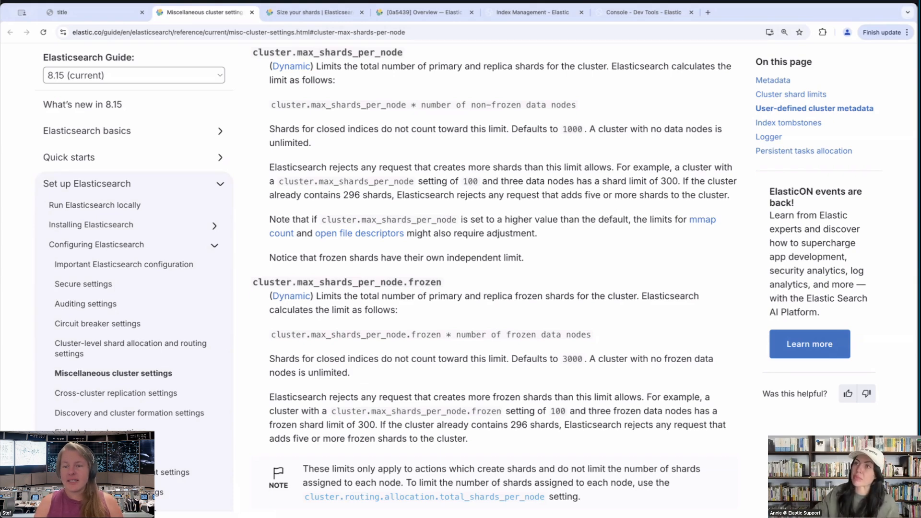
- Review the max-shards-open troubleshooting documentation and the instances on the Elastic Cloud deployment overview
click(296, 11)
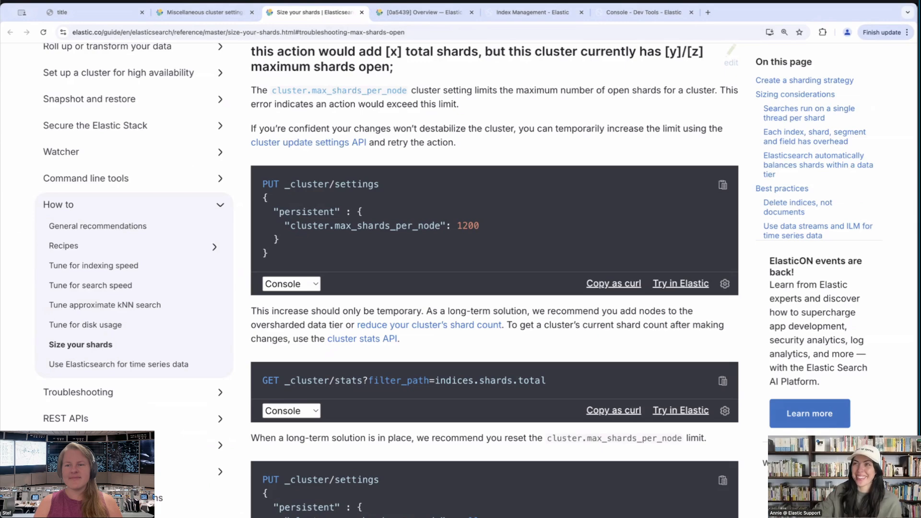
click(429, 14)
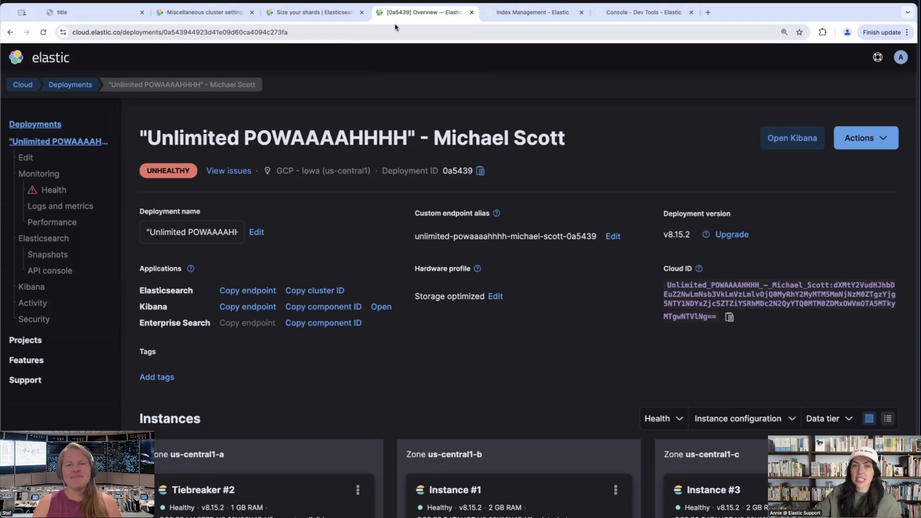
scroll(401, 60, down, 5)
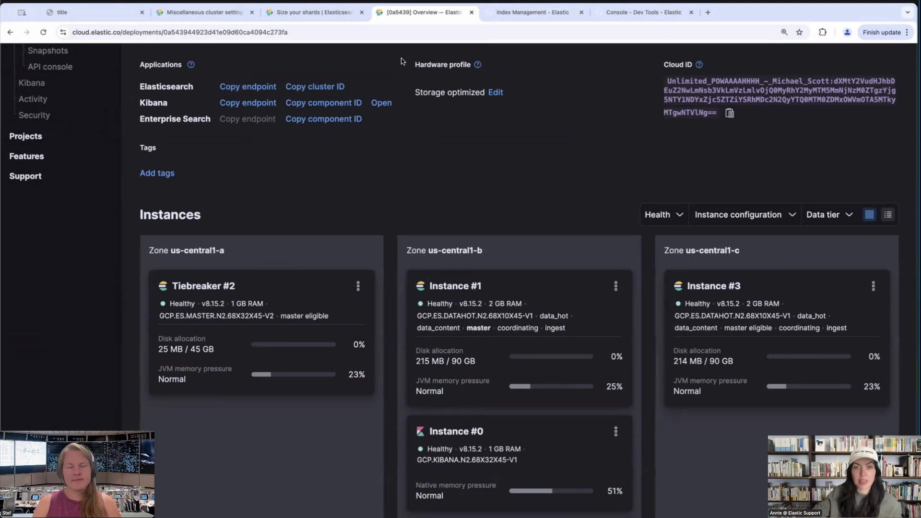
scroll(405, 62, up, 5)
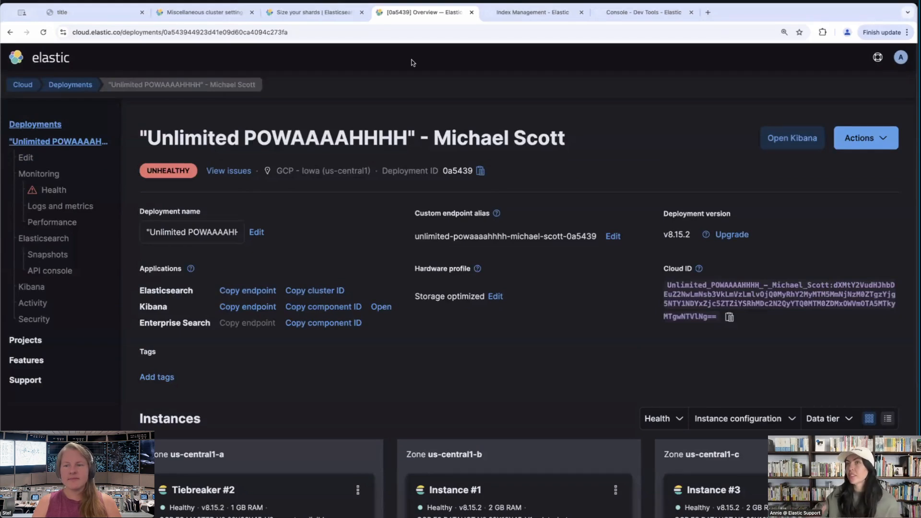
- Open the deployment's critical health issue about the maximum number of shards and expand its How to fix guidance
click(48, 194)
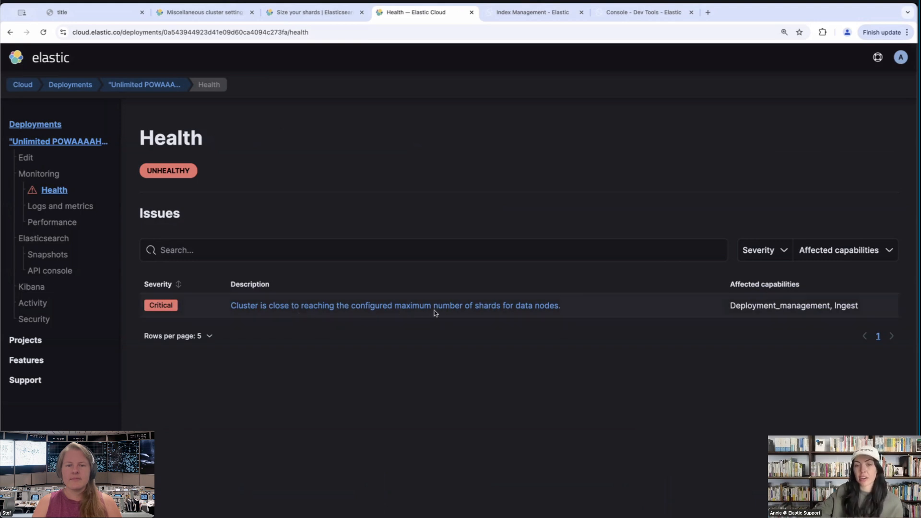
click(552, 309)
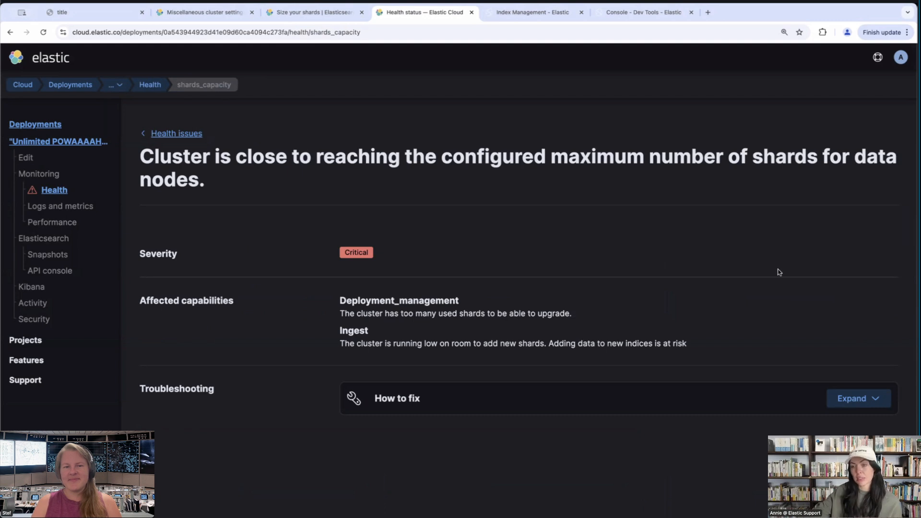
click(859, 404)
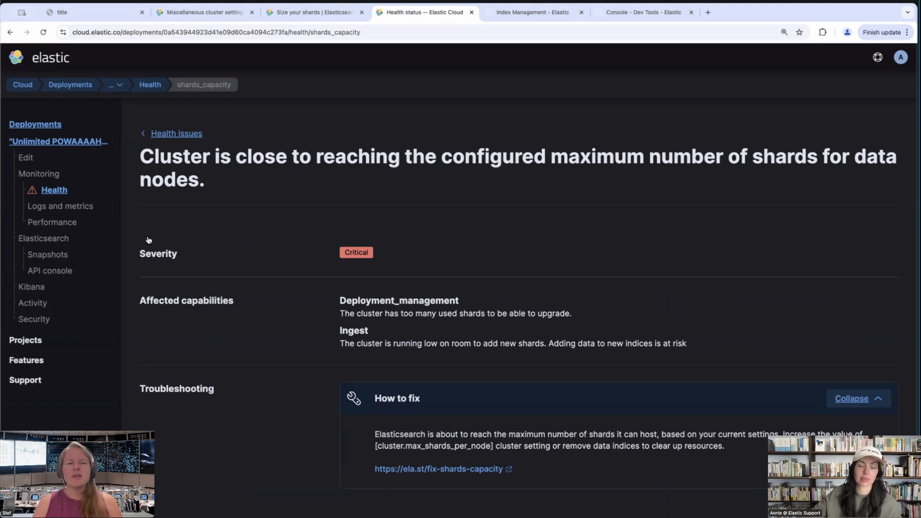
- Try to create an index by submitting a PUT request for skywalker in the deployment's API console, and inspect the response
click(58, 271)
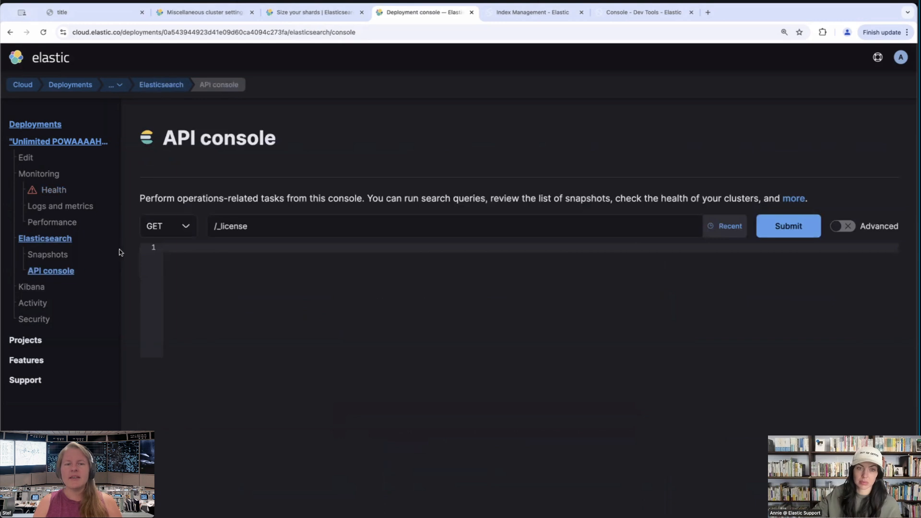
click(187, 226)
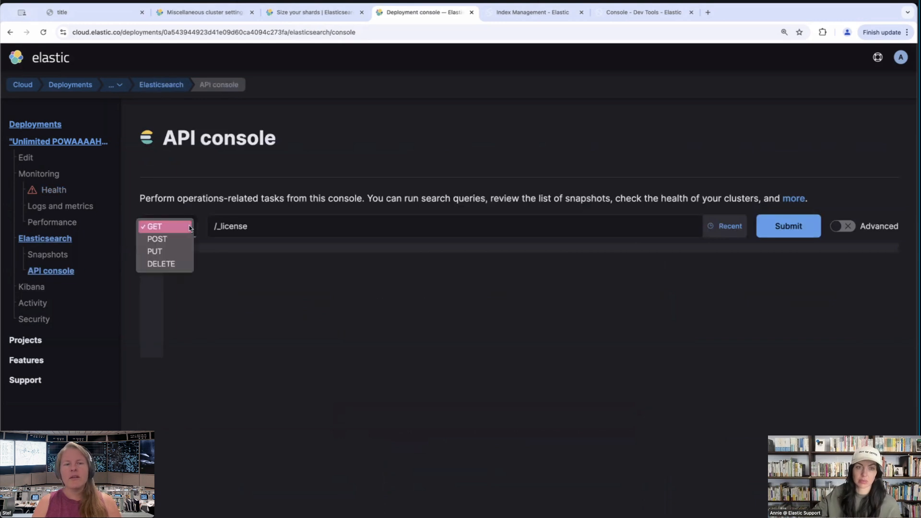
click(180, 251)
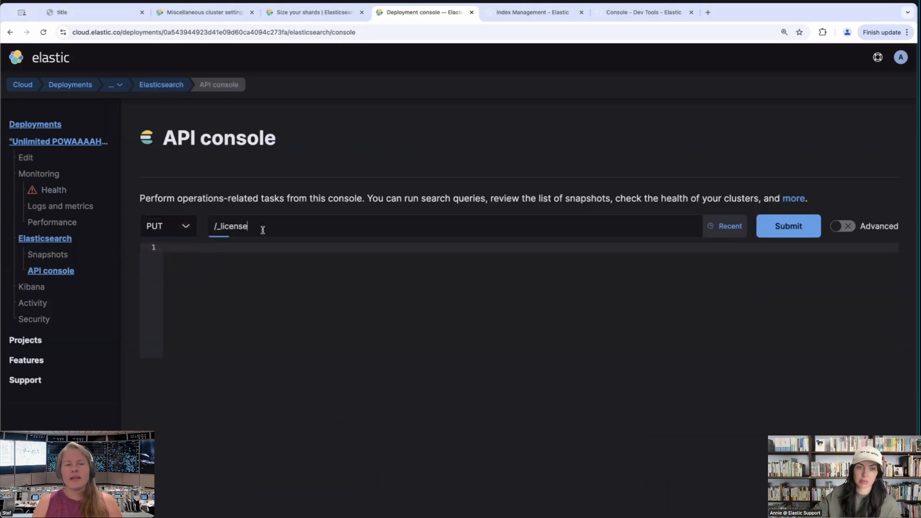
click(263, 229)
text(skyw)
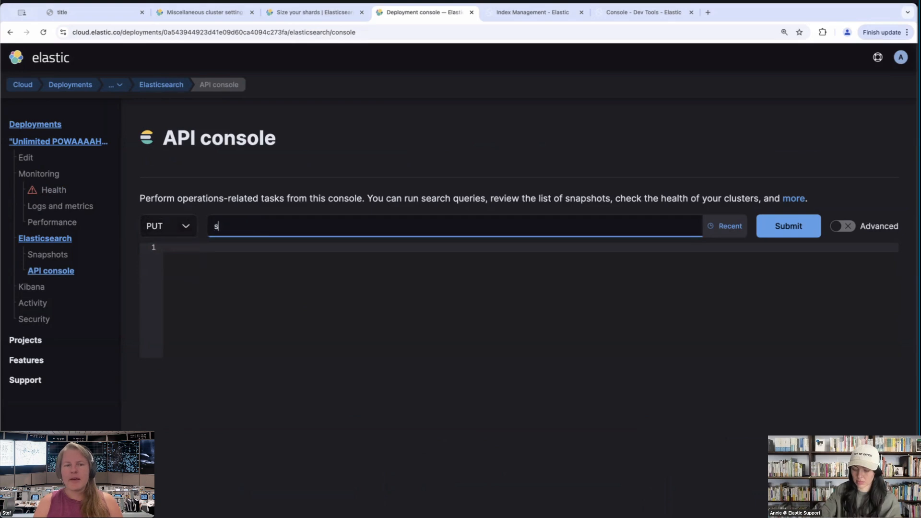
text(ker)
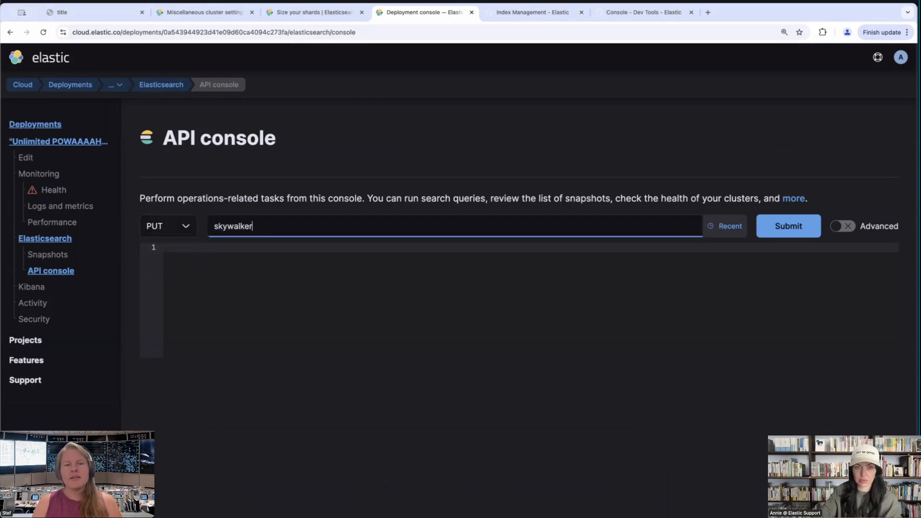
click(800, 228)
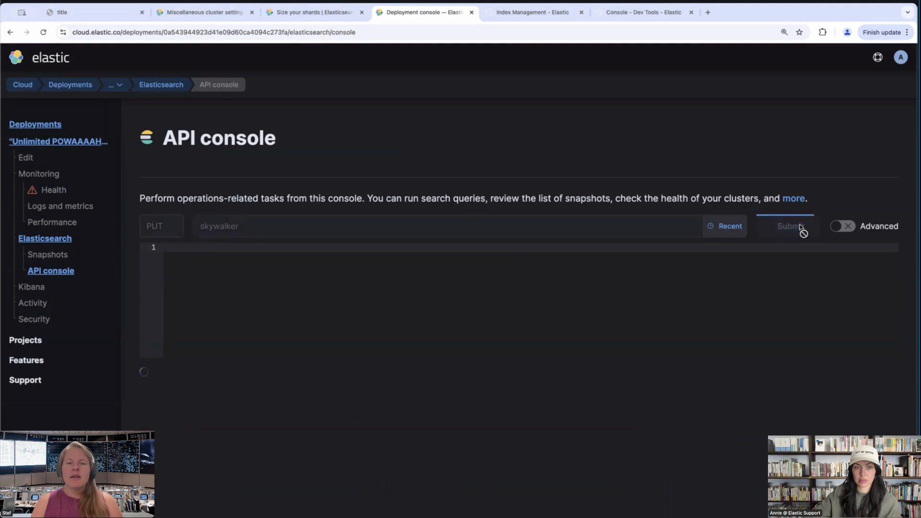
scroll(819, 308, down, 2)
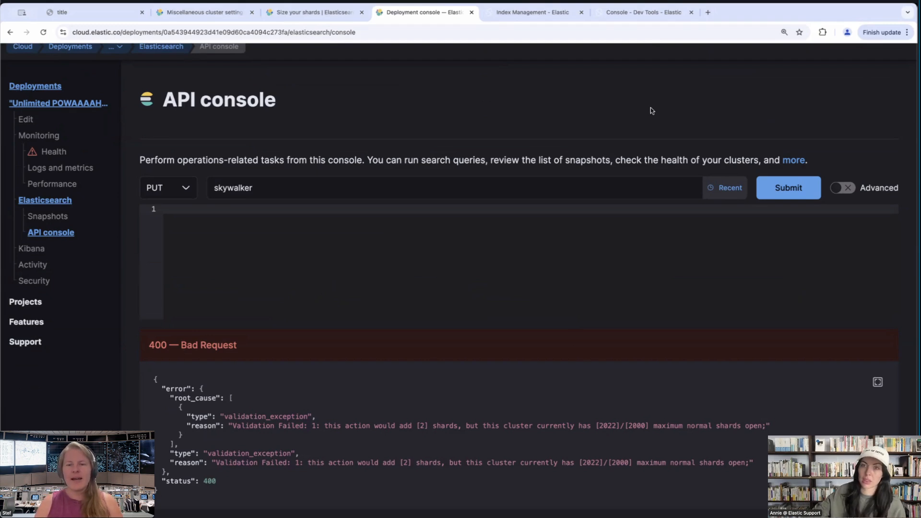
- Set the persistent cluster.max_shards_per_node to 1200 with the prepared PUT _cluster/settings request in Kibana Dev Tools, and check the returned value
click(643, 13)
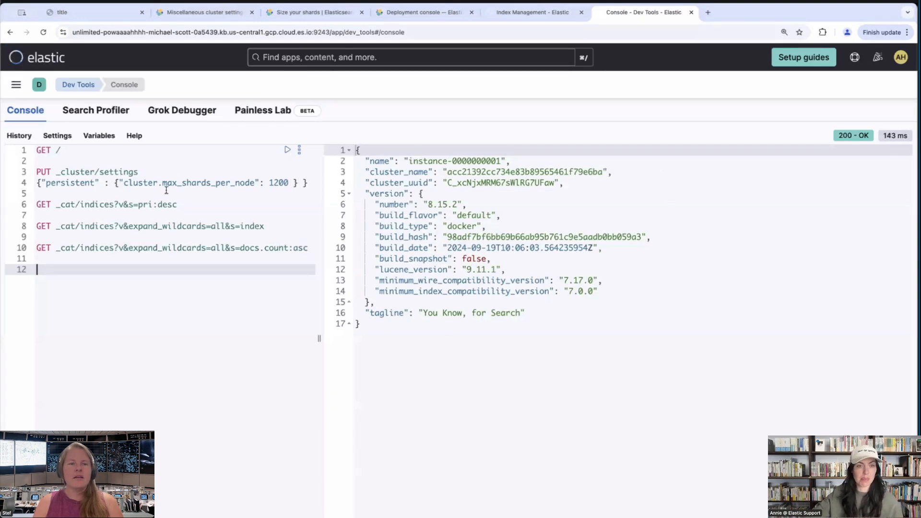
click(155, 172)
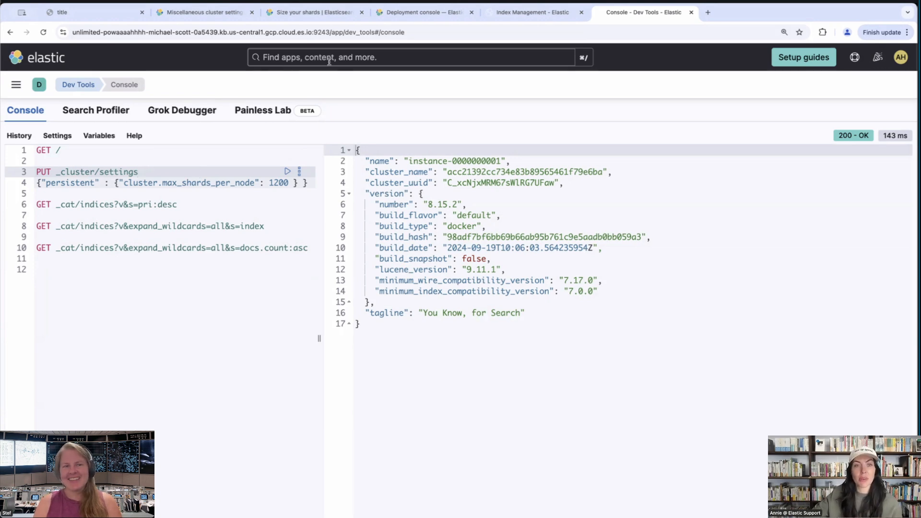
click(320, 13)
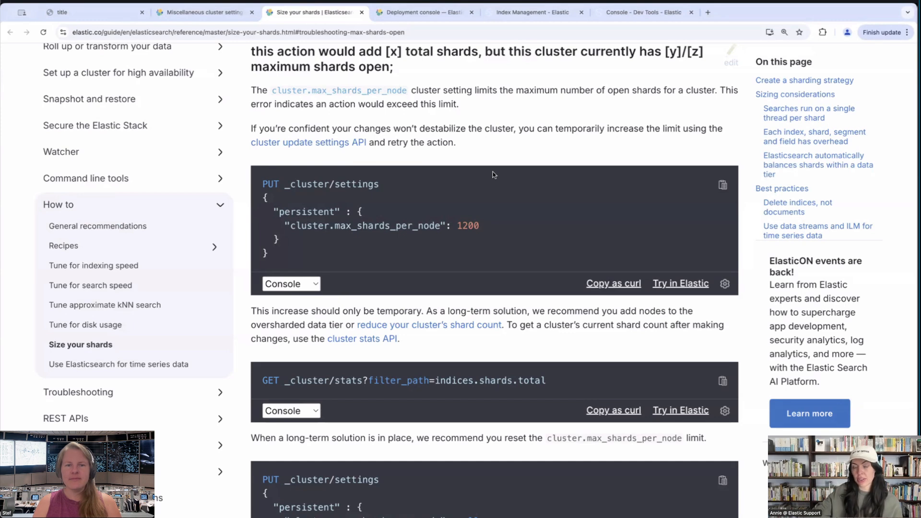
click(631, 12)
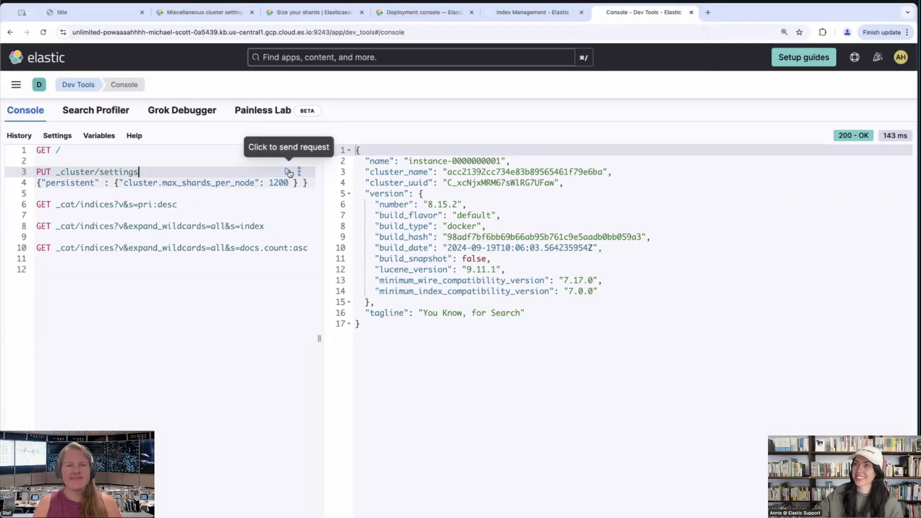
click(289, 172)
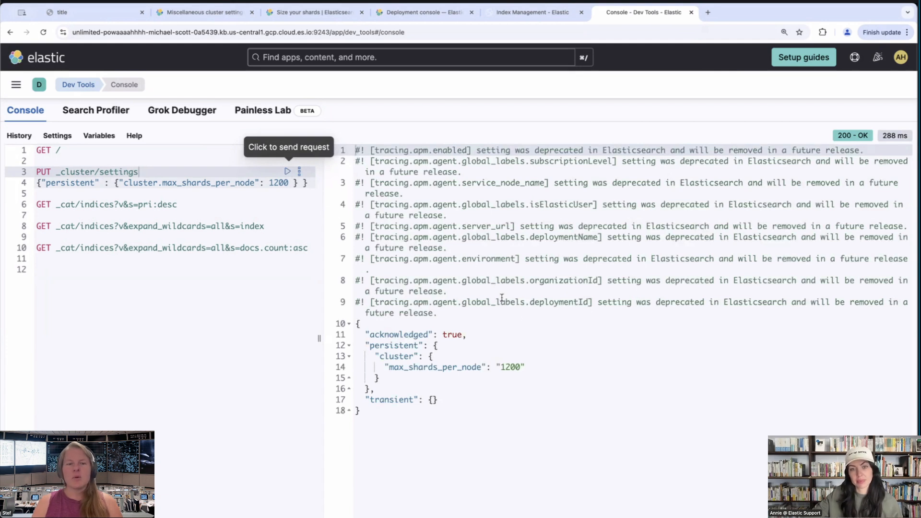
drag(537, 366, 500, 365)
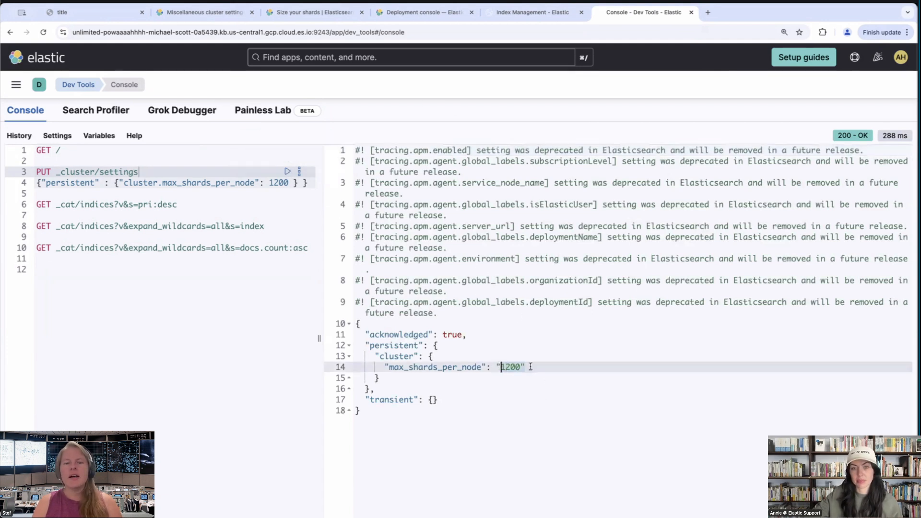
click(249, 359)
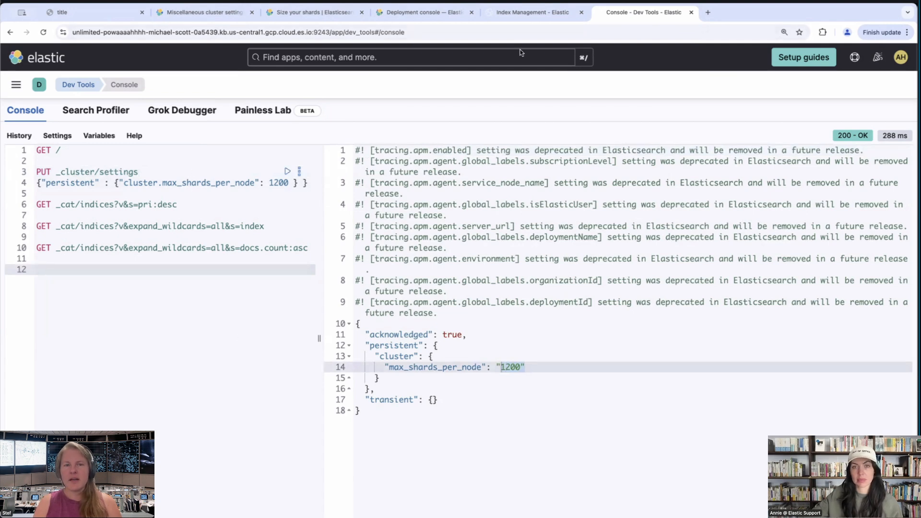
- Resubmit the PUT skywalker request in the Elastic Cloud API console to create the index
click(411, 14)
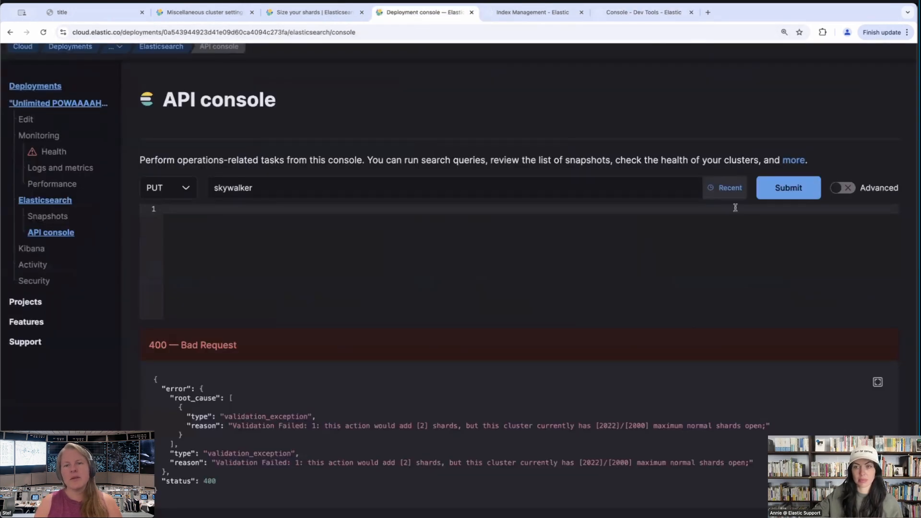
click(800, 188)
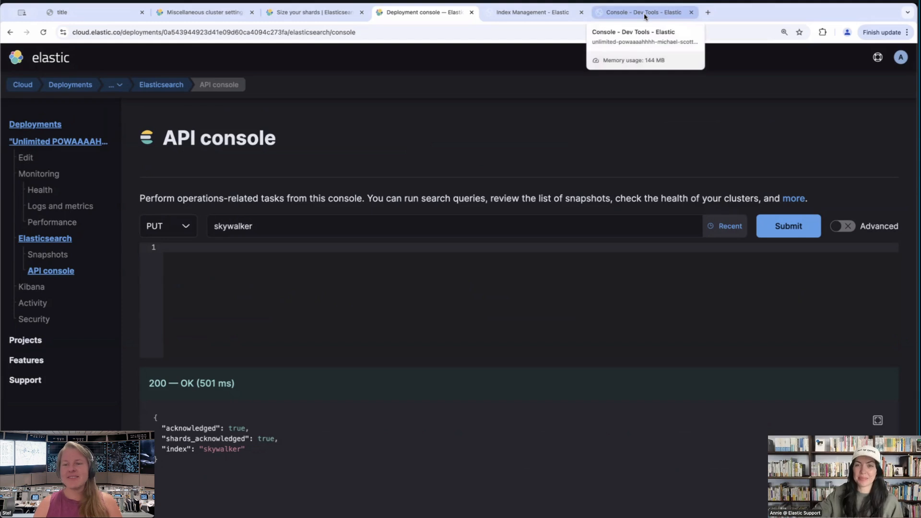
- Examine the indices in Kibana Index Management, sorted by primaries in descending order, to find those with the most shards
click(645, 15)
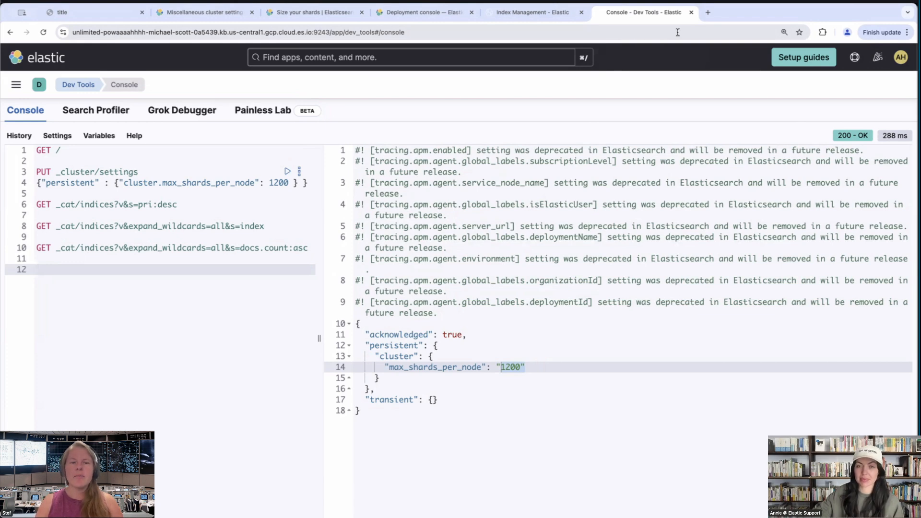
click(517, 16)
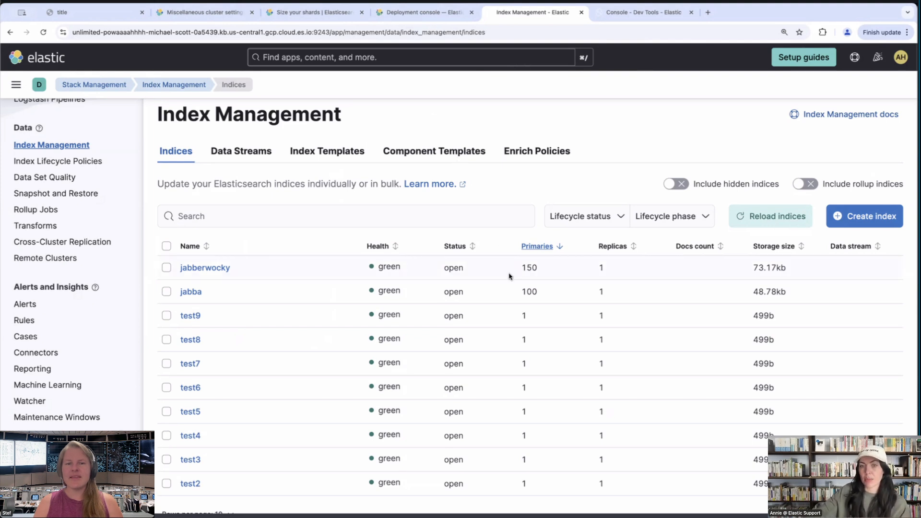
scroll(513, 267, up, 1)
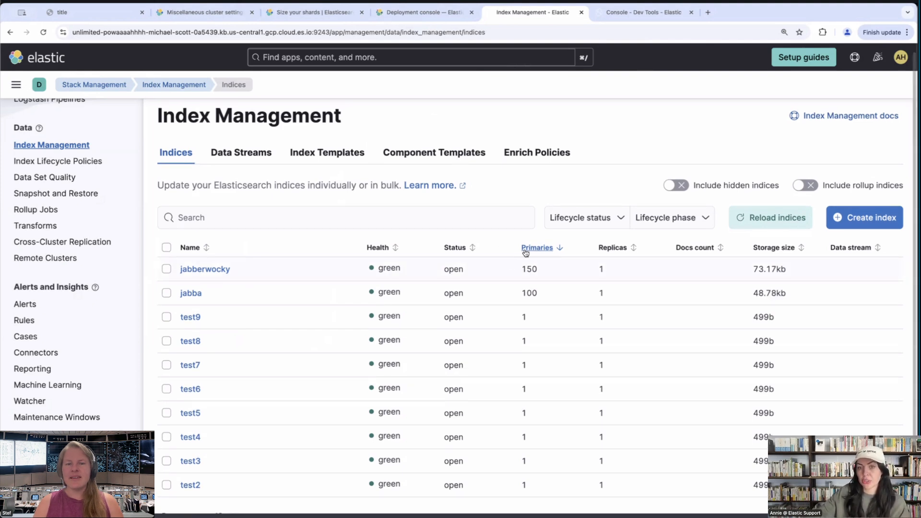
click(561, 249)
click(562, 248)
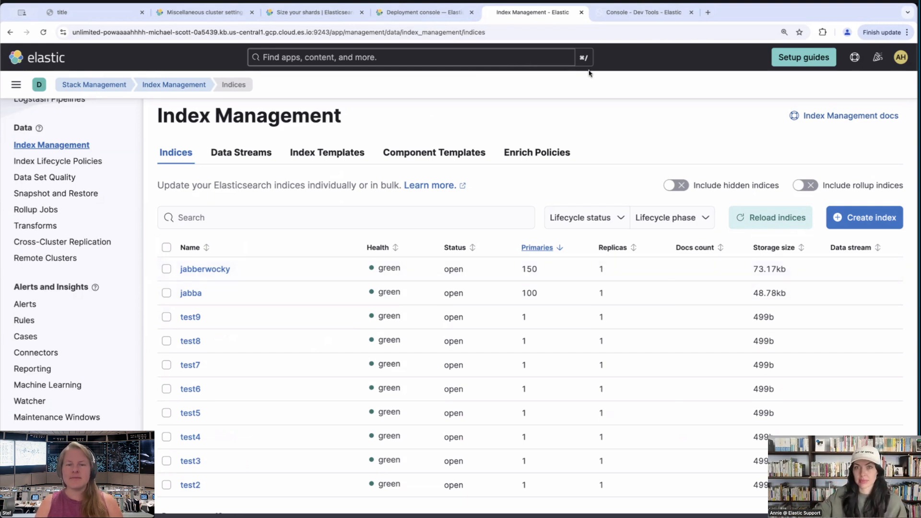
- Delete the jabberwocky and jabba indices in Index Management
click(641, 12)
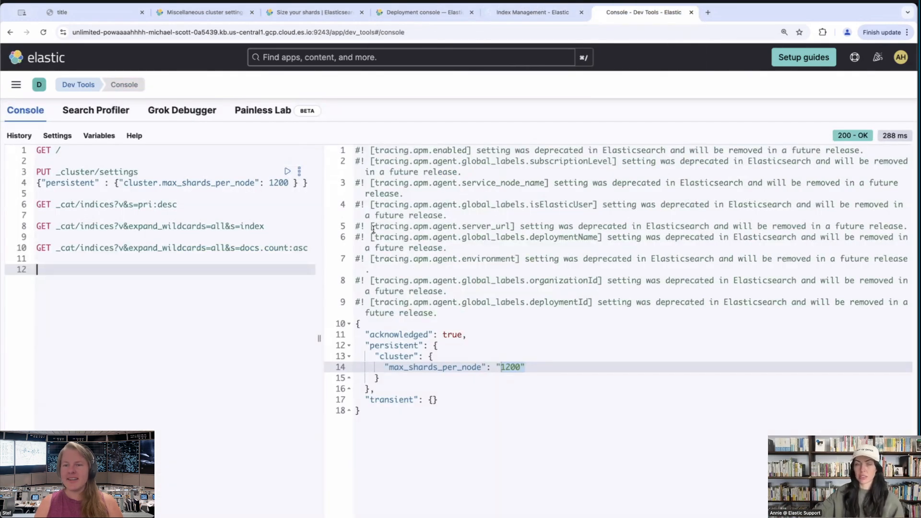
click(544, 15)
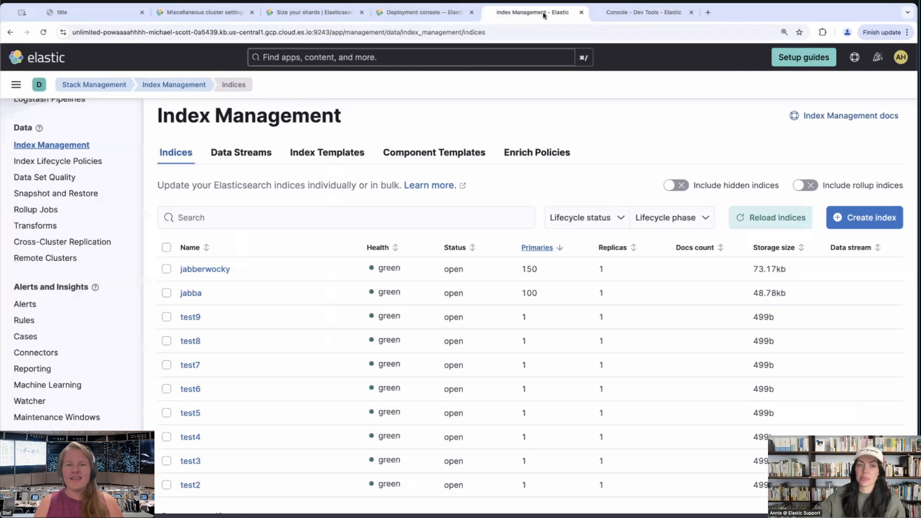
click(167, 269)
click(167, 293)
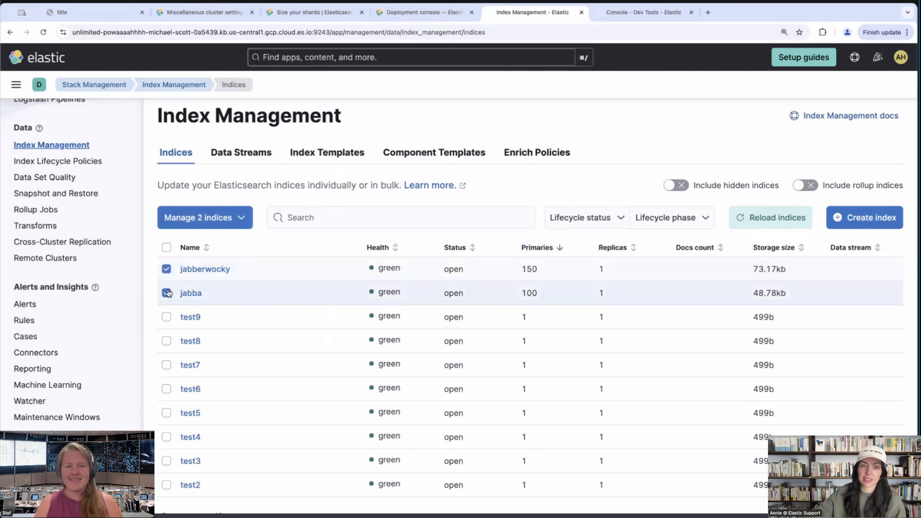
scroll(607, 197, down, 1)
click(238, 208)
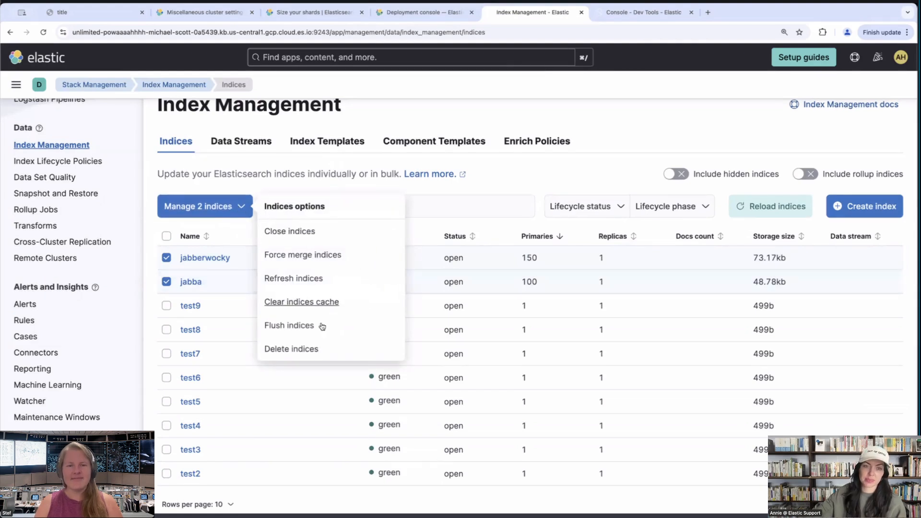
click(317, 349)
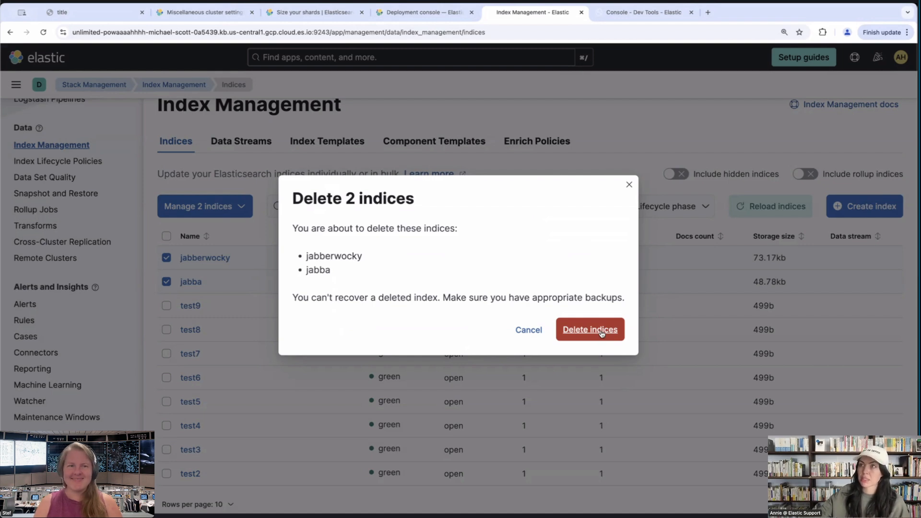
click(602, 334)
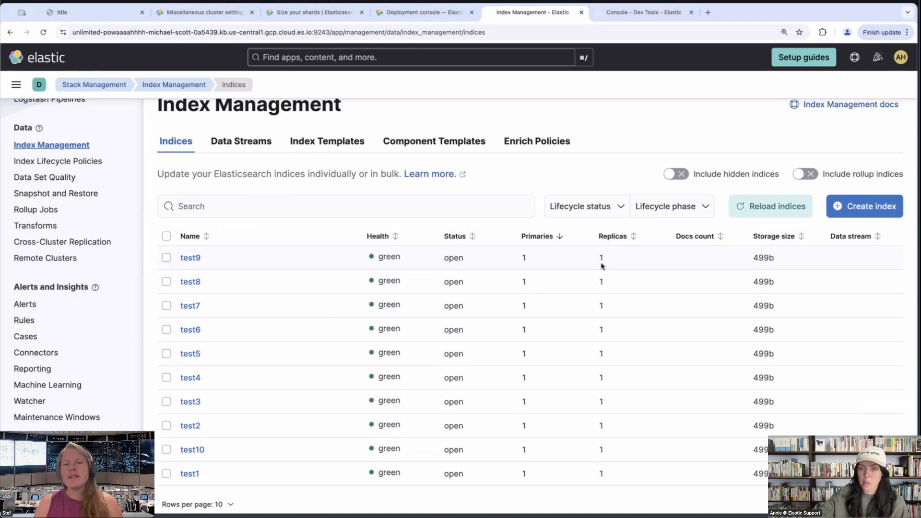
- Switch to Kibana Dev Tools, run GET _cat/indices?v&s=pri:desc, and review the indices sorted by primary shard count
click(635, 18)
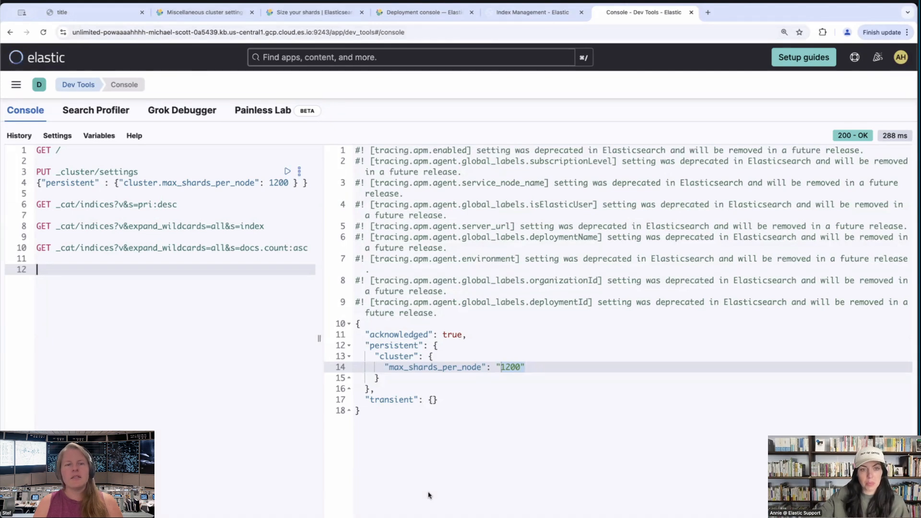
click(258, 208)
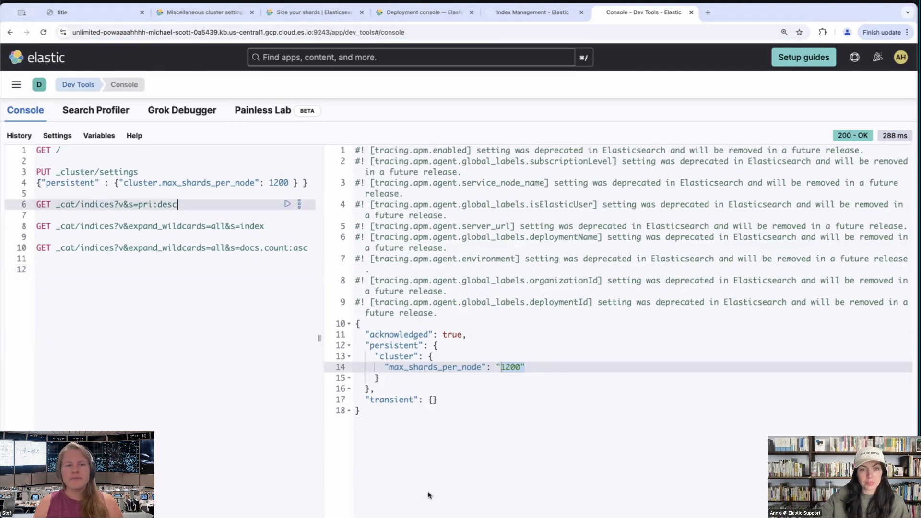
click(290, 205)
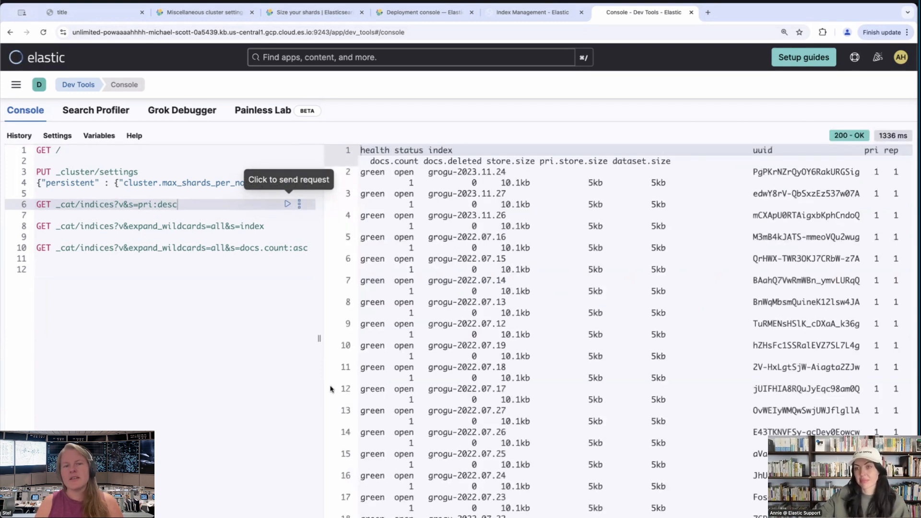
scroll(682, 364, down, 1)
scroll(682, 364, up, 1)
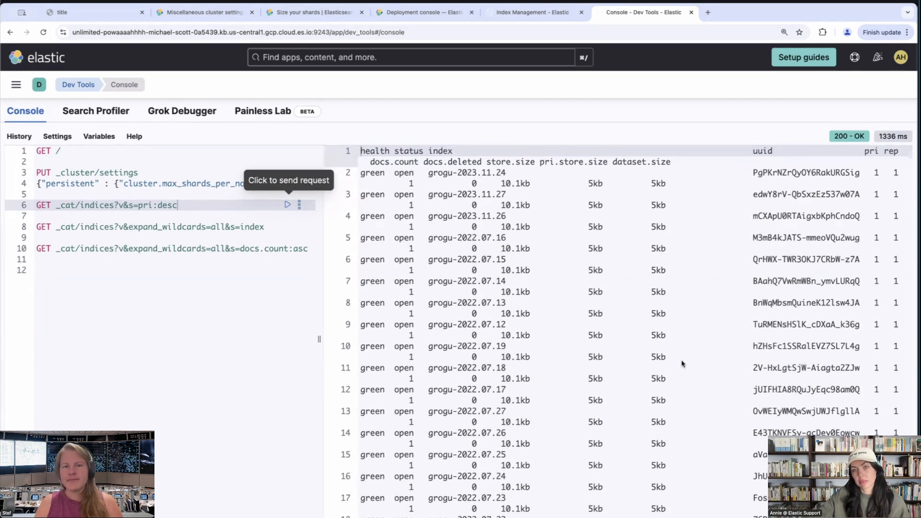
scroll(418, 394, down, 3)
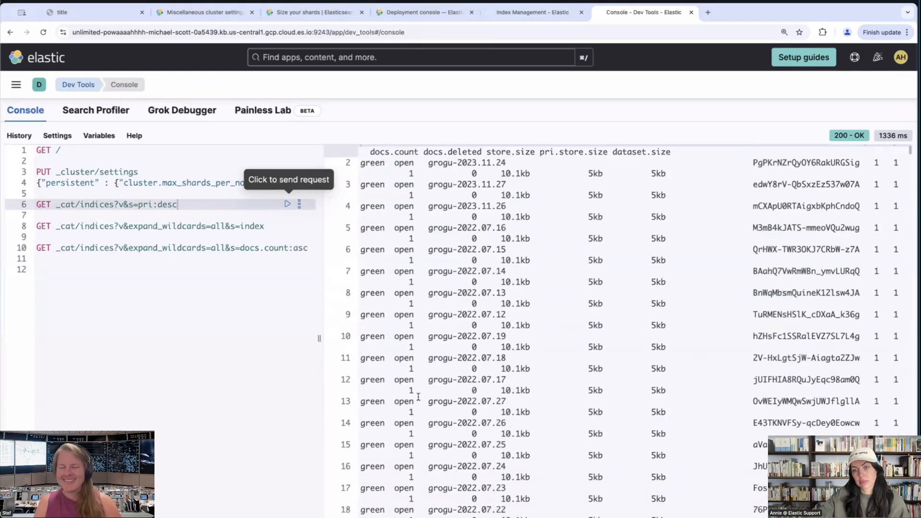
scroll(419, 396, down, 5)
scroll(418, 397, up, 8)
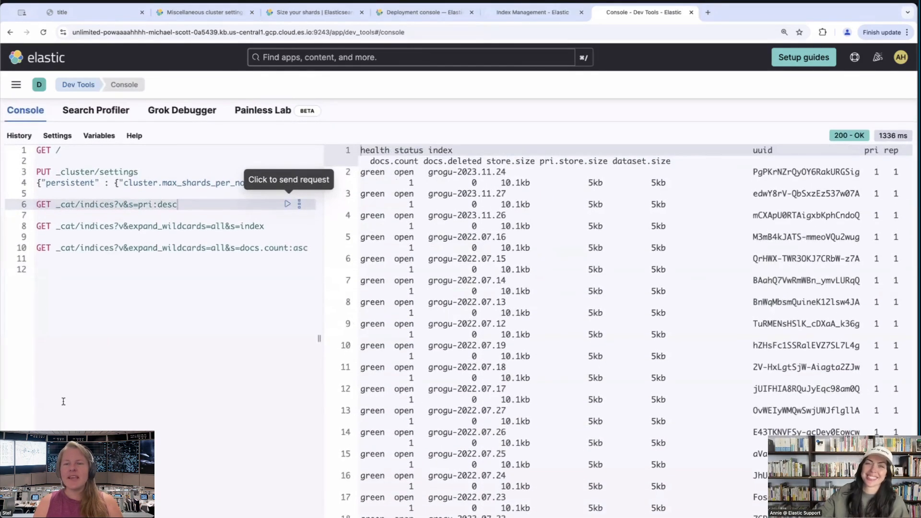
- Run GET _cat/indices?v&expand_wildcards=all&s=index to list all indices, including hidden ones, sorted by name
click(267, 227)
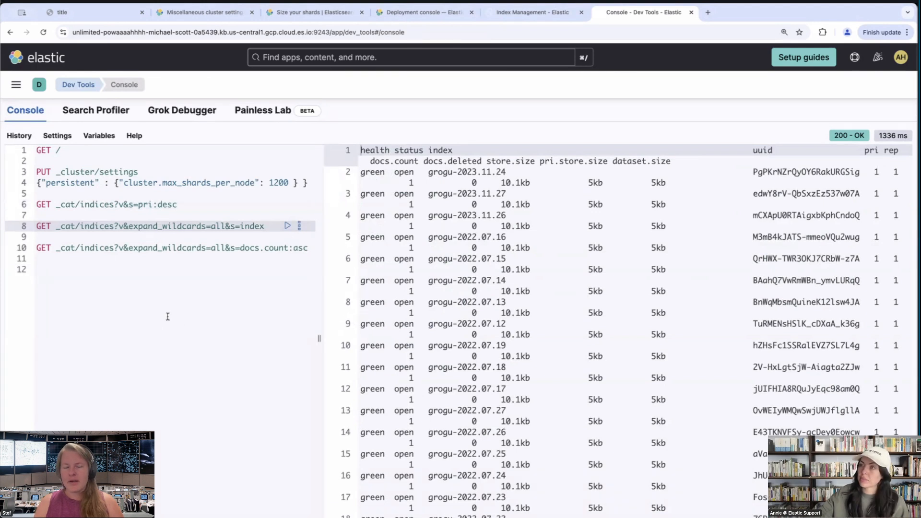
click(286, 227)
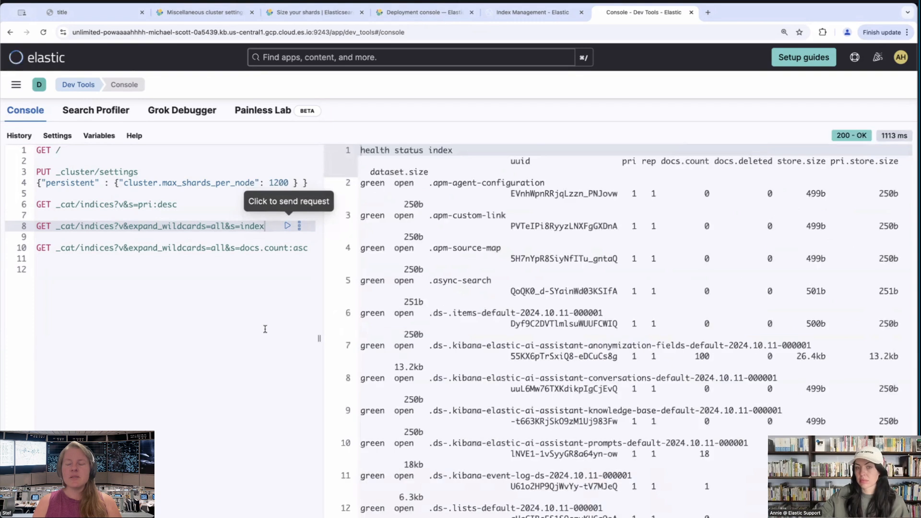
click(265, 329)
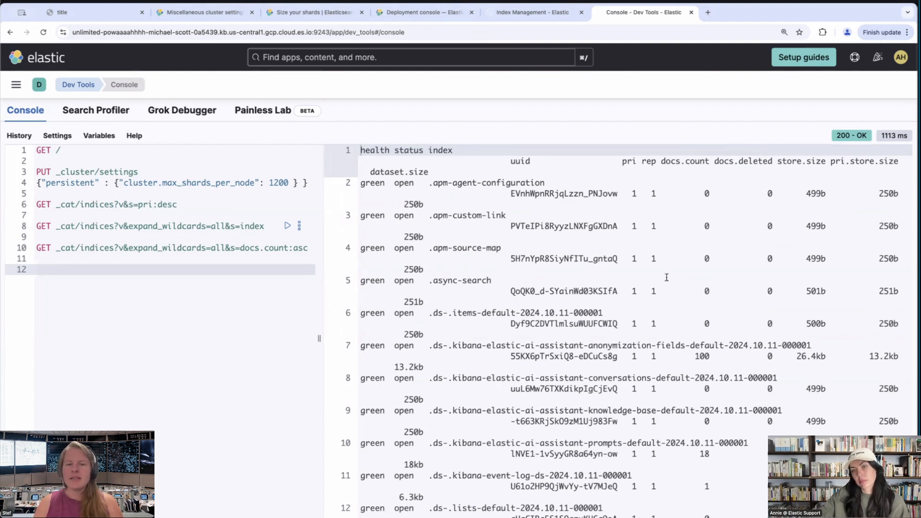
- Examine the name-sorted index listing for groups of hidden system indices, their shard counts and their document counts
scroll(672, 276, down, 5)
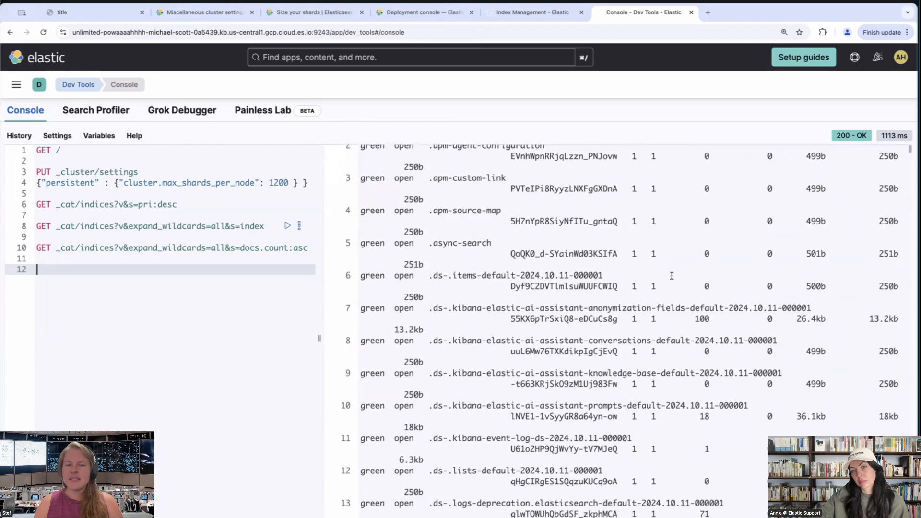
scroll(672, 276, down, 4)
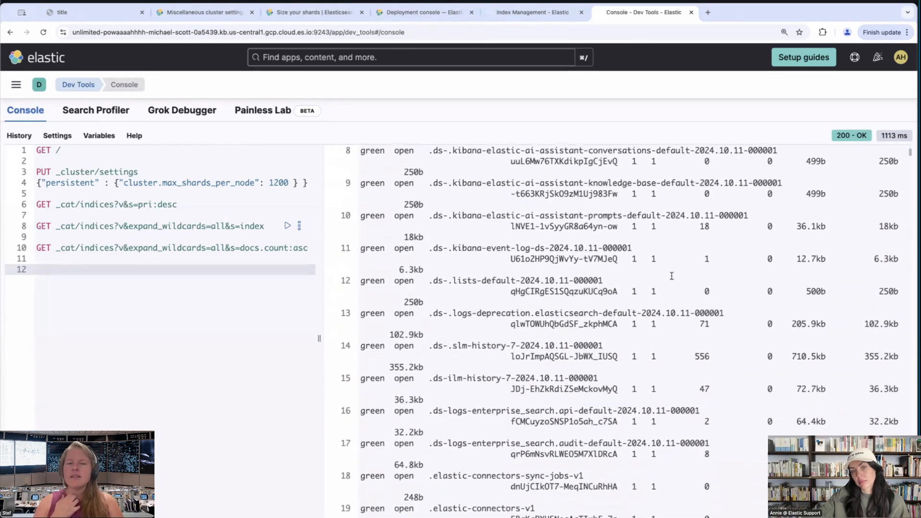
scroll(672, 275, down, 2)
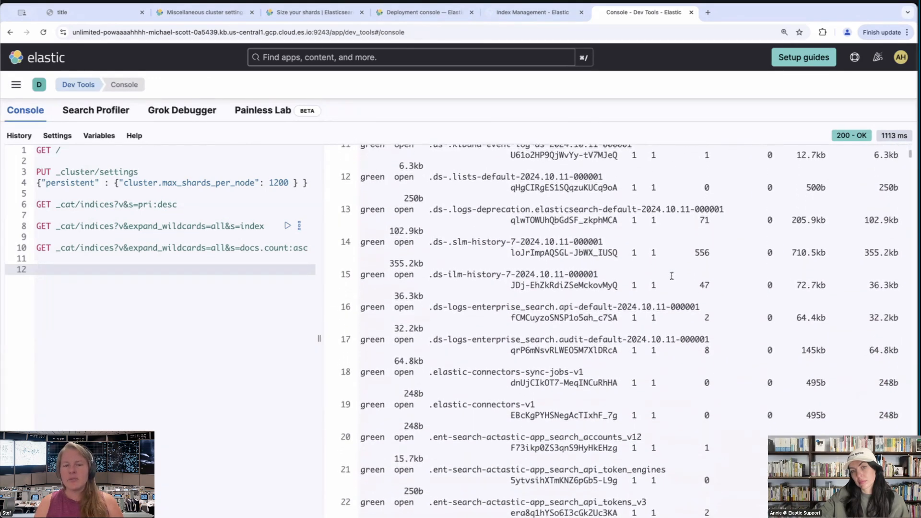
scroll(672, 276, down, 2)
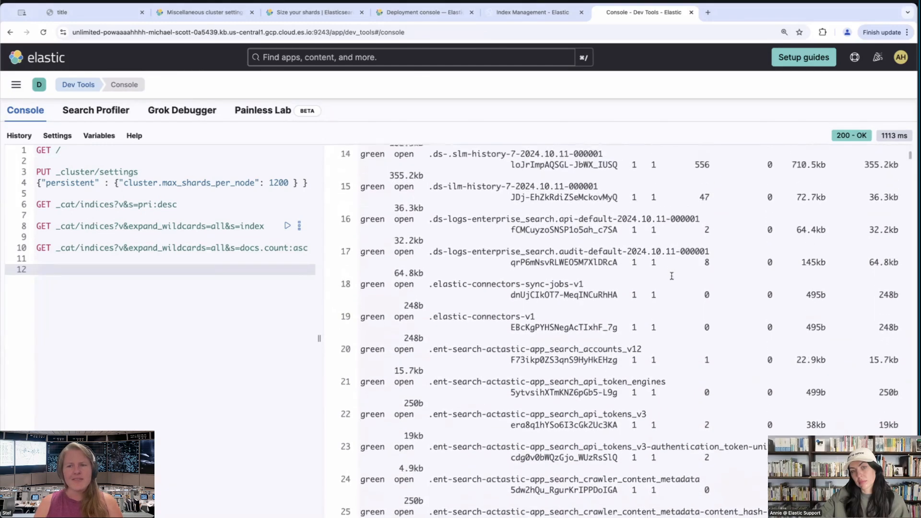
scroll(672, 276, down, 4)
scroll(672, 276, down, 3)
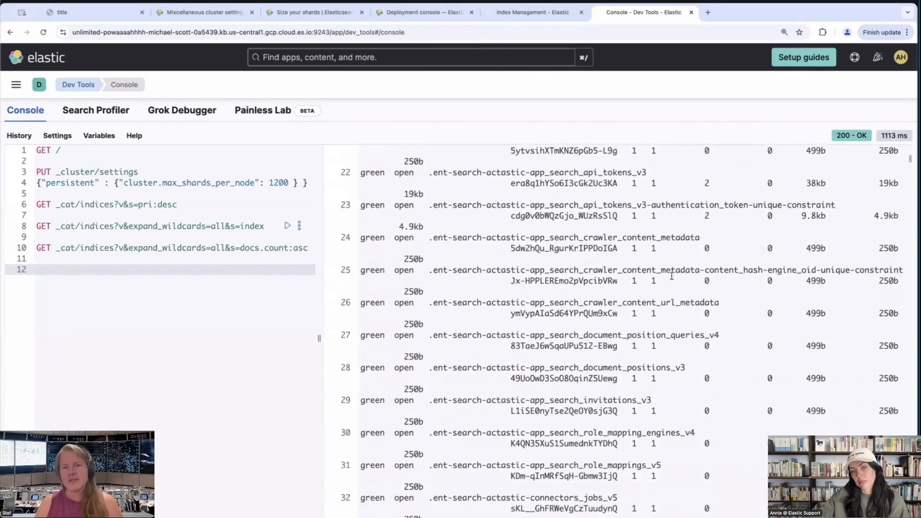
scroll(671, 276, down, 3)
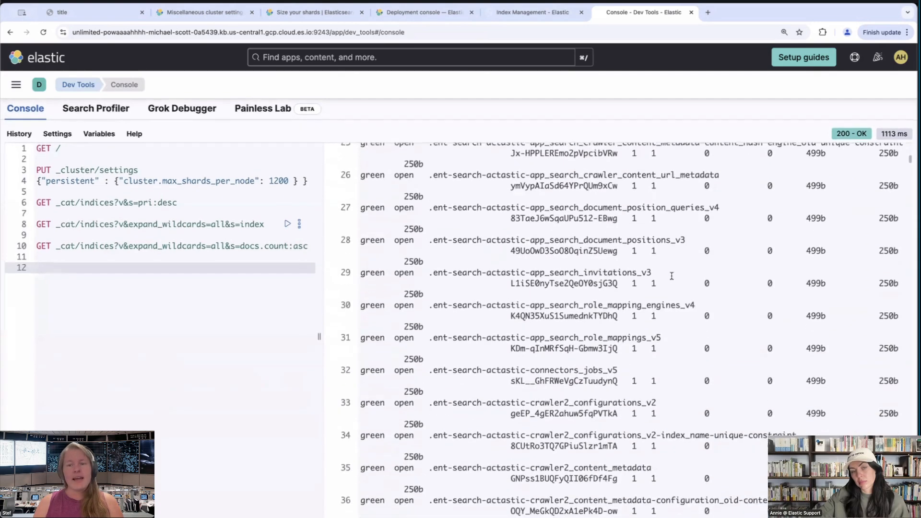
scroll(671, 276, down, 8)
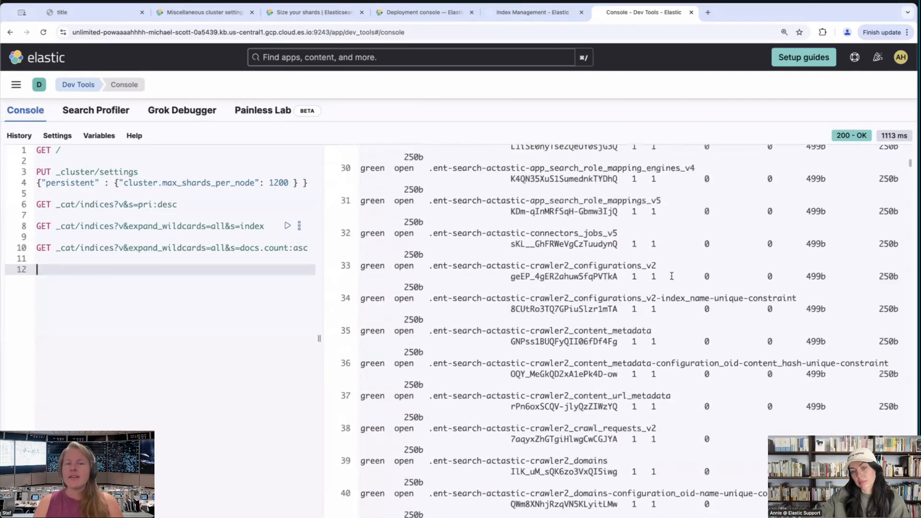
scroll(671, 276, down, 20)
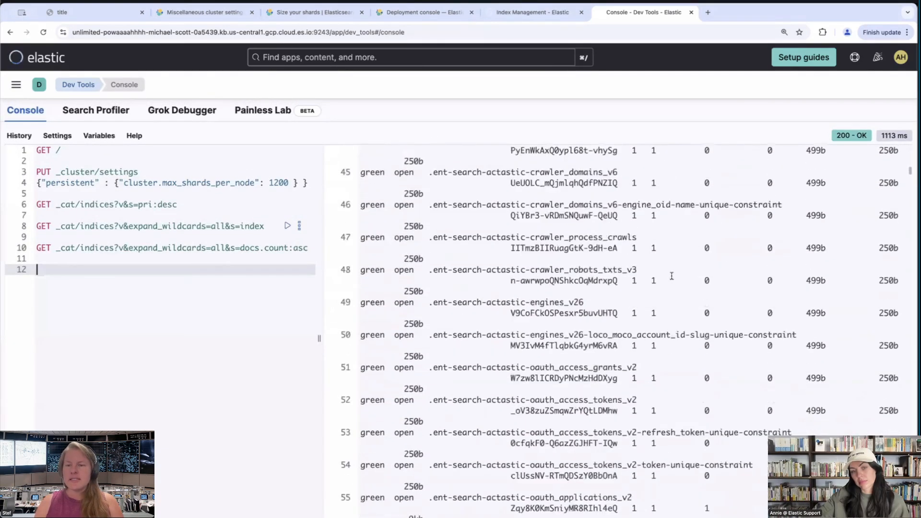
scroll(672, 275, down, 11)
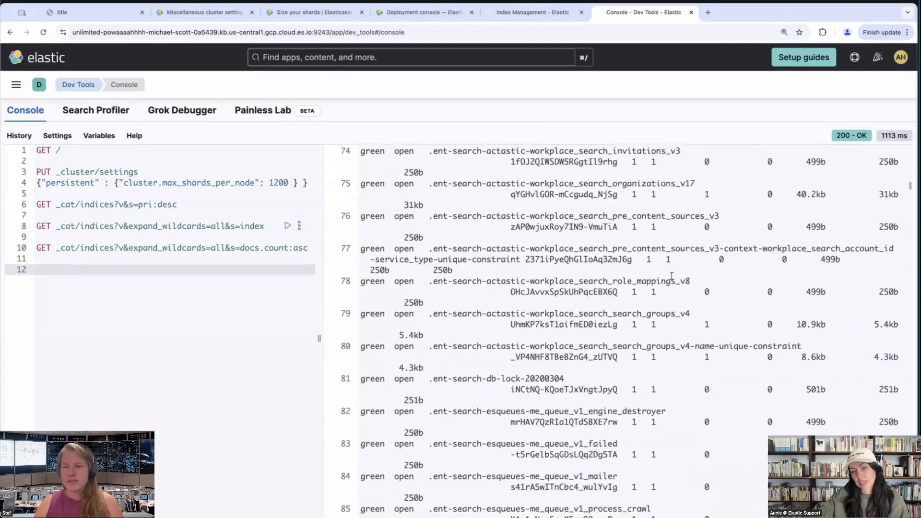
scroll(672, 276, down, 2)
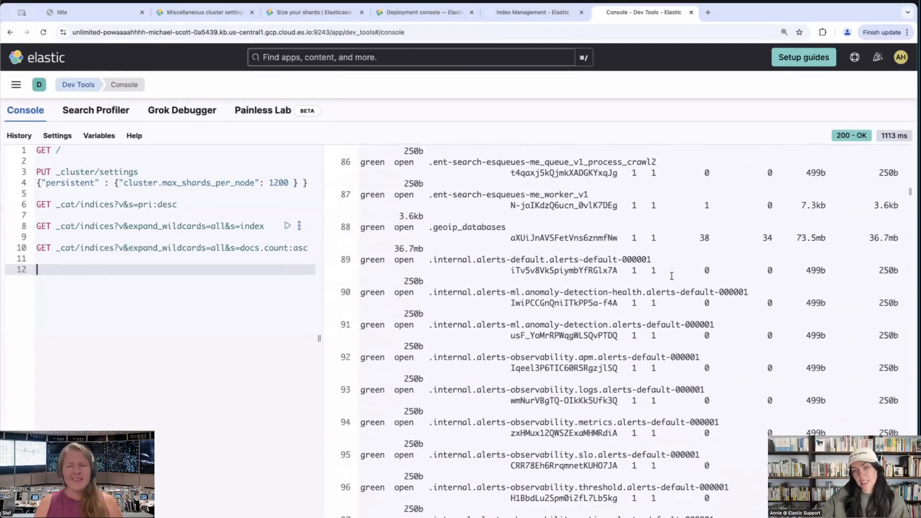
scroll(672, 276, up, 1)
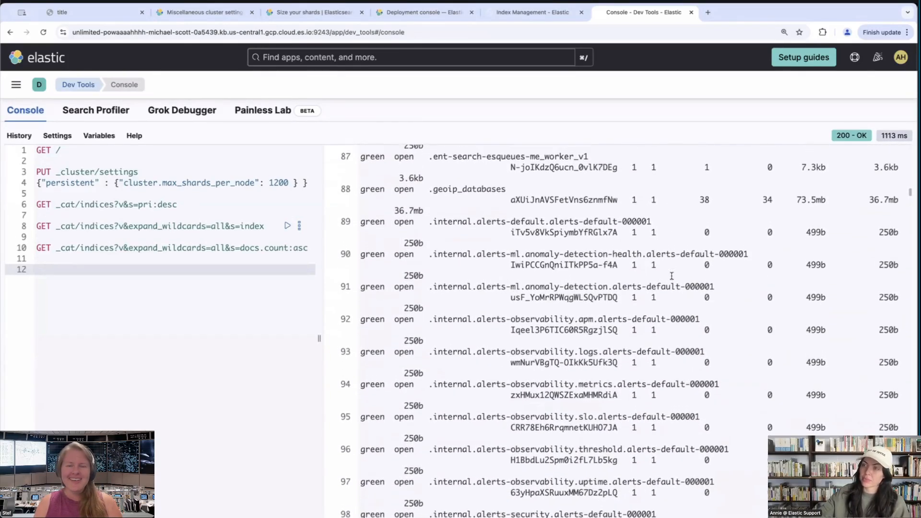
scroll(672, 276, down, 1)
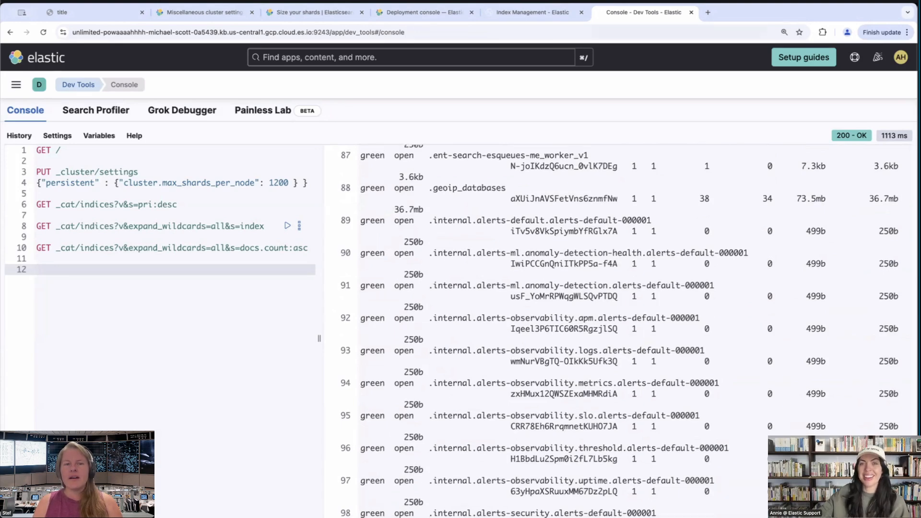
- Switch to the Elastic Cloud deployment overview and check which instances the deployment is running
click(419, 15)
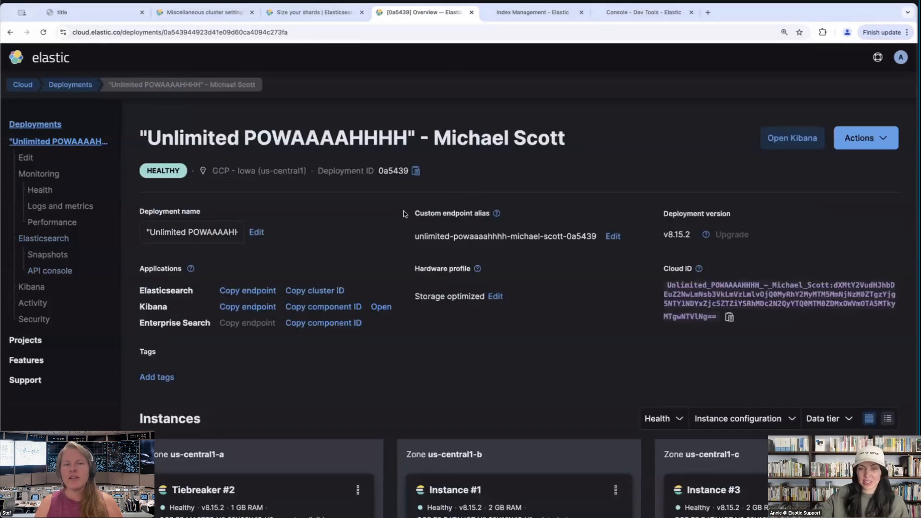
scroll(404, 213, down, 5)
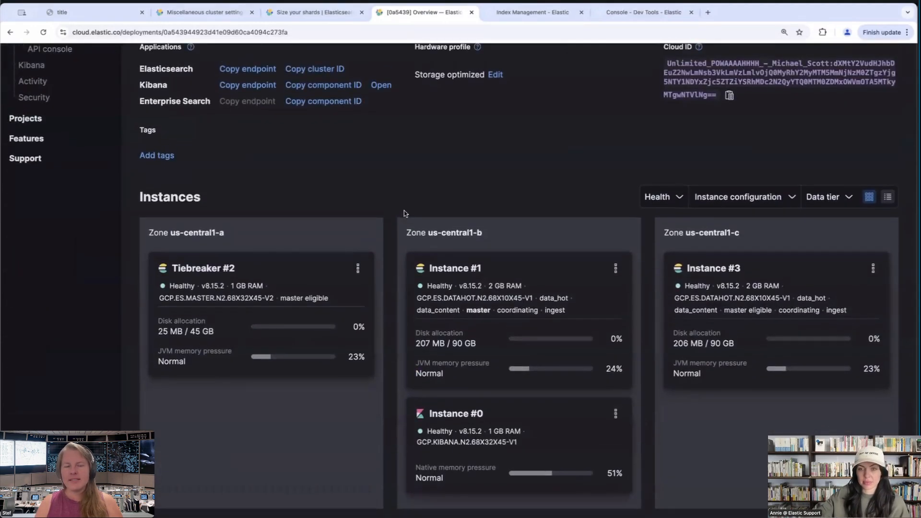
scroll(405, 214, up, 5)
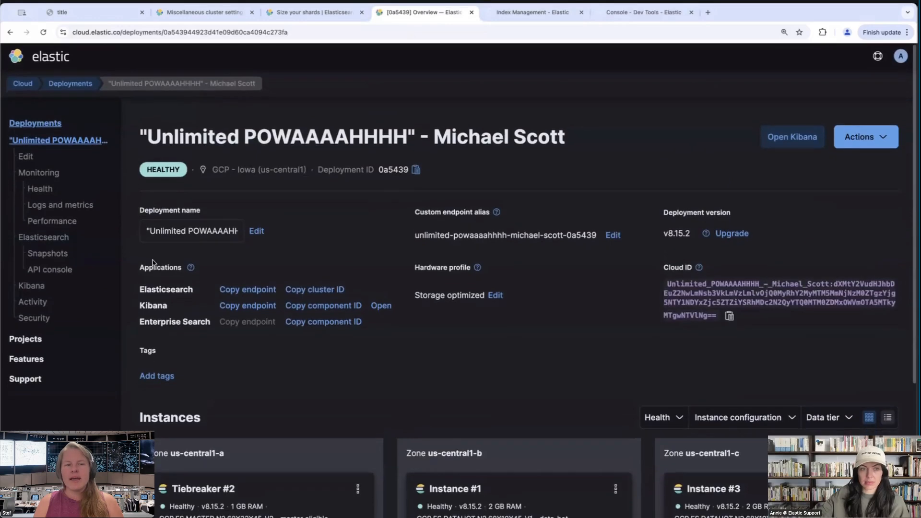
- Open the deployment's Edit page and check the configured capacity from the data tiers down to the Enterprise Search instances
click(27, 157)
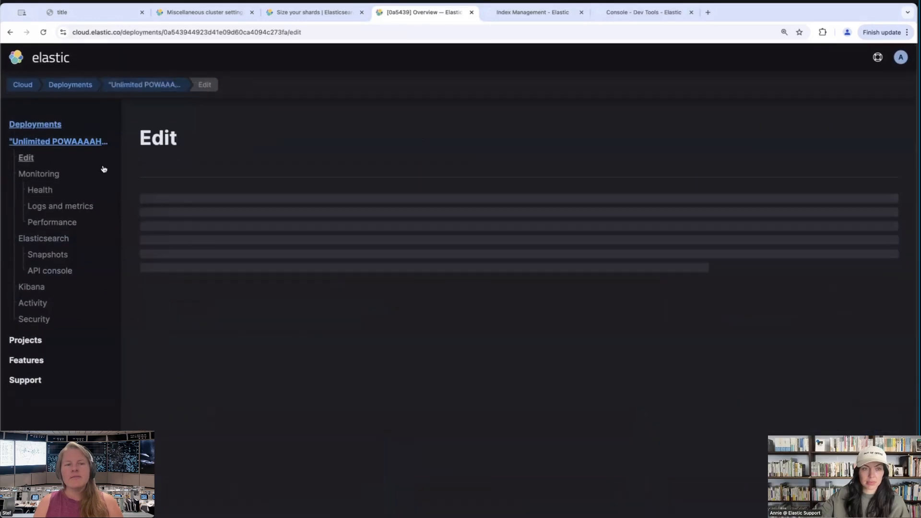
scroll(571, 248, down, 2)
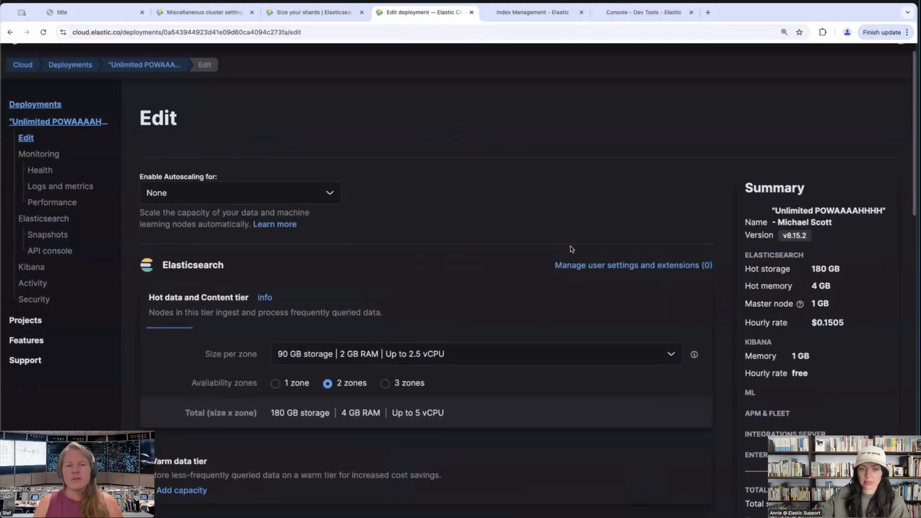
scroll(667, 319, down, 12)
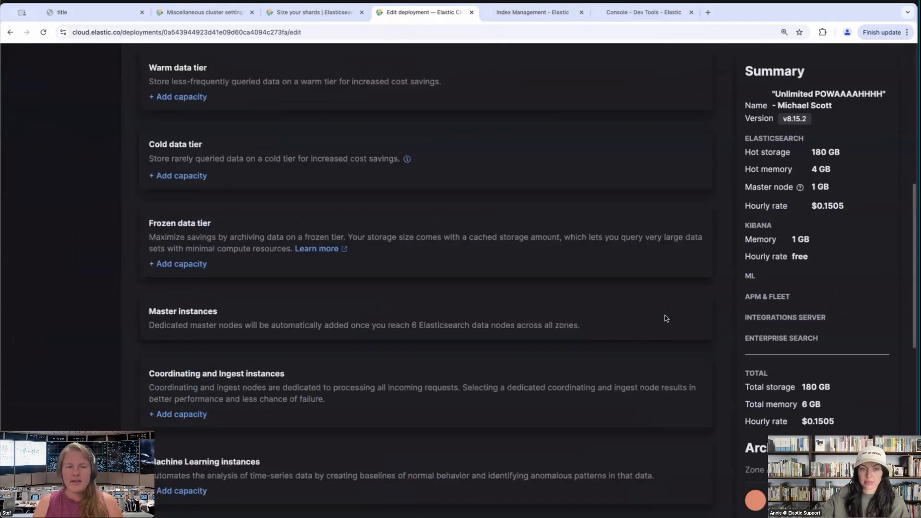
scroll(665, 316, down, 2)
scroll(665, 316, up, 5)
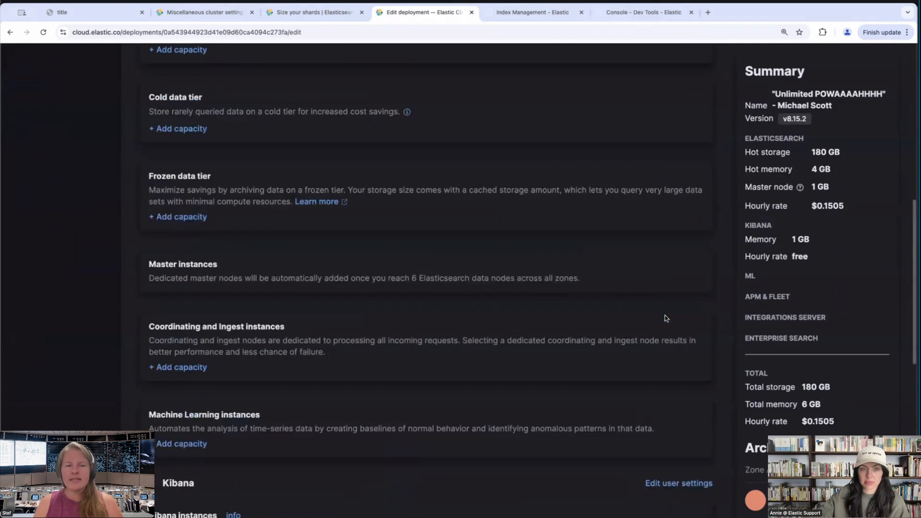
scroll(665, 316, down, 4)
scroll(665, 316, down, 9)
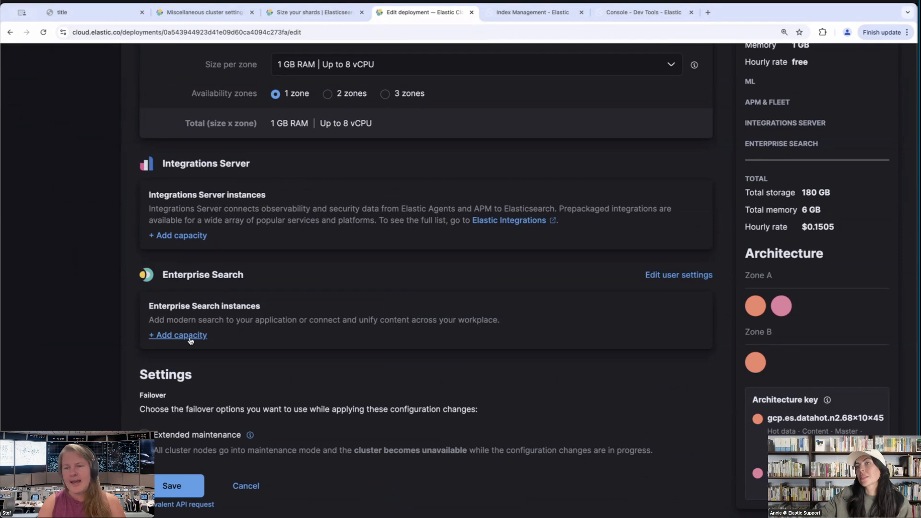
scroll(158, 317, up, 20)
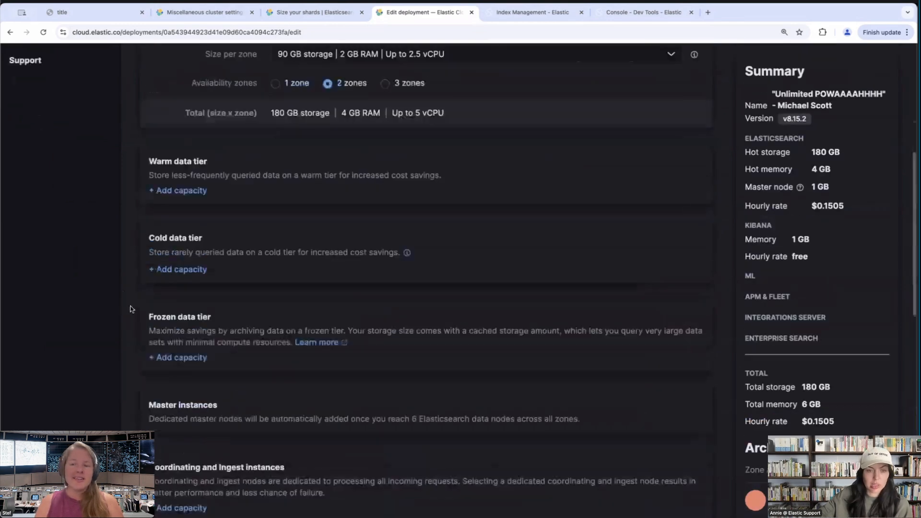
- Open the deployment's activity history, find the Enterprise Search resource deletion, and filter the history to Enterprise Search changes
click(33, 304)
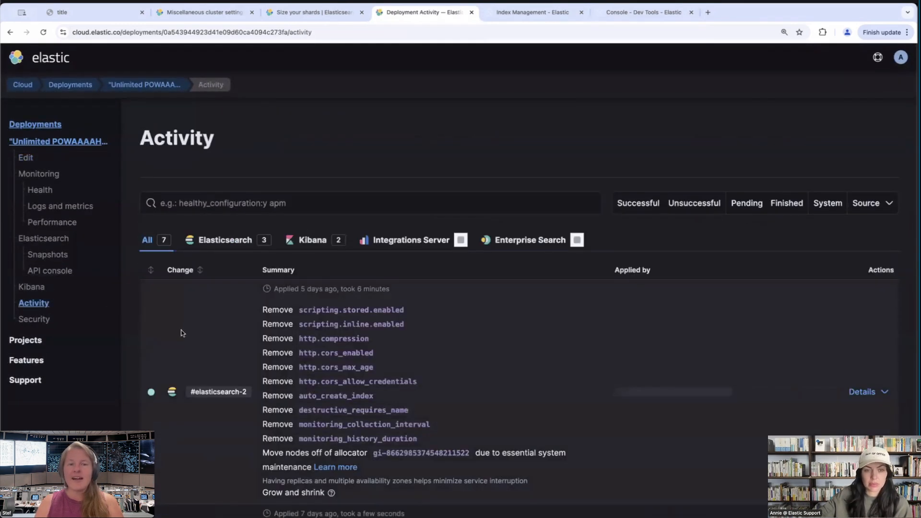
scroll(183, 333, down, 1)
scroll(187, 336, down, 3)
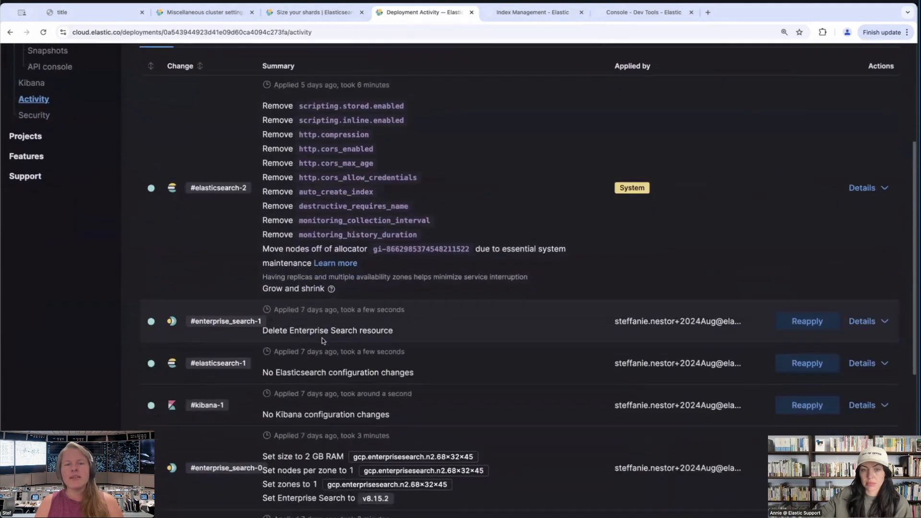
triple_click(322, 333)
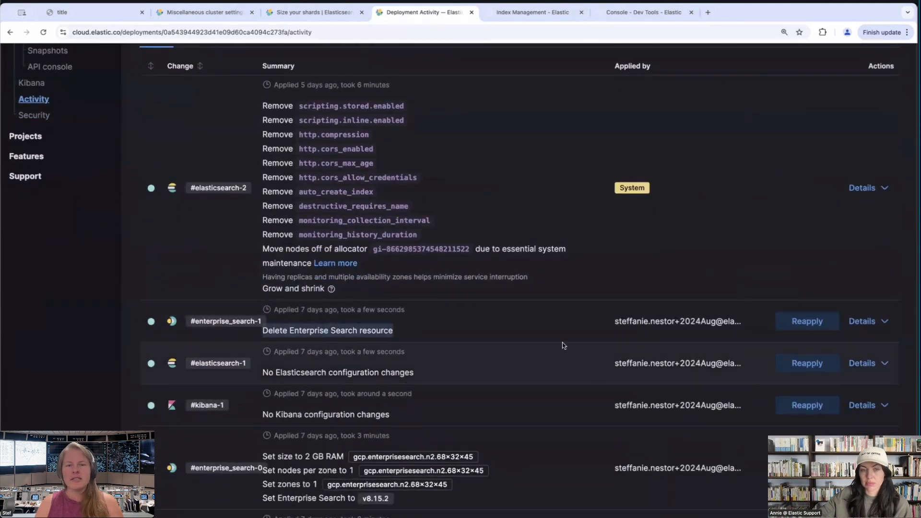
scroll(560, 341, up, 1)
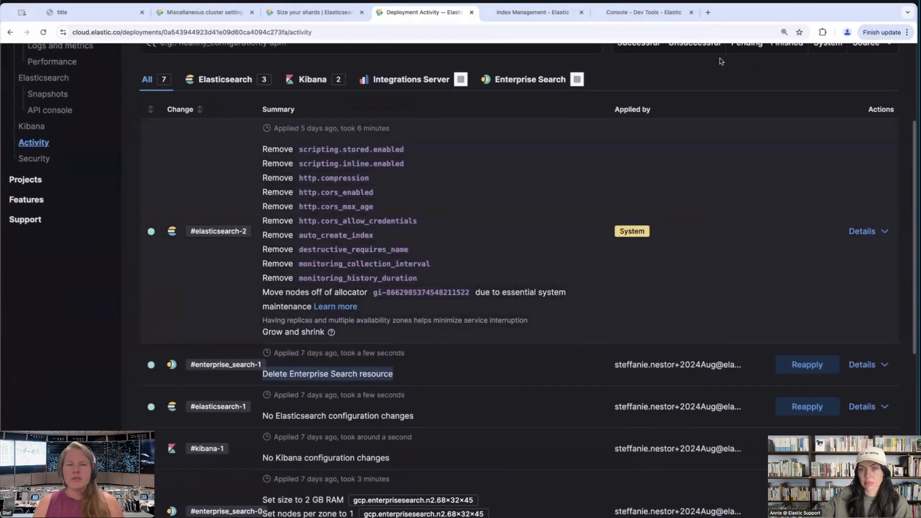
click(530, 79)
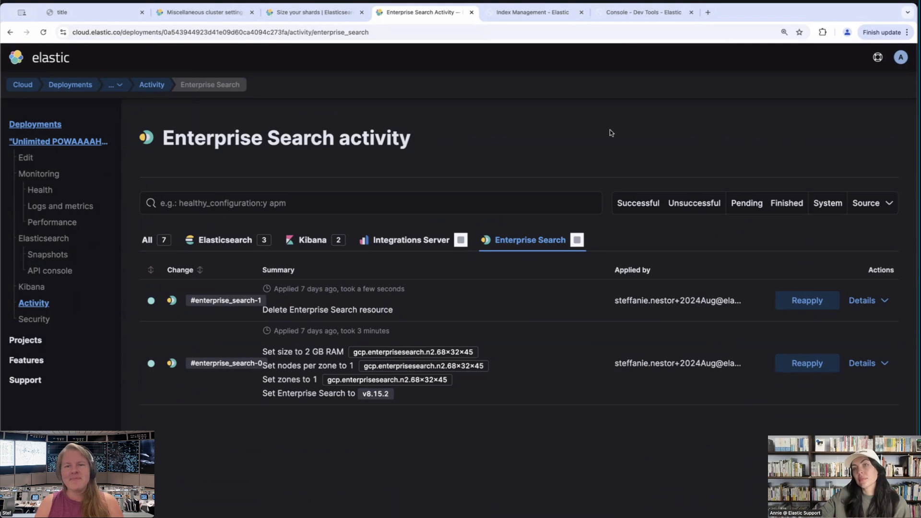
- Switch to the Dev Tools Console and run a DELETE request for all indices matching .ent-search*
click(628, 12)
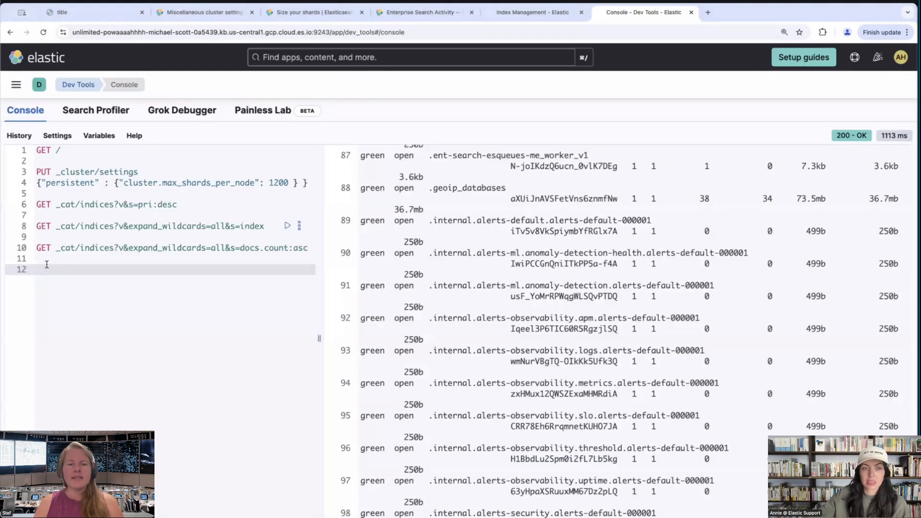
text(DELETE )
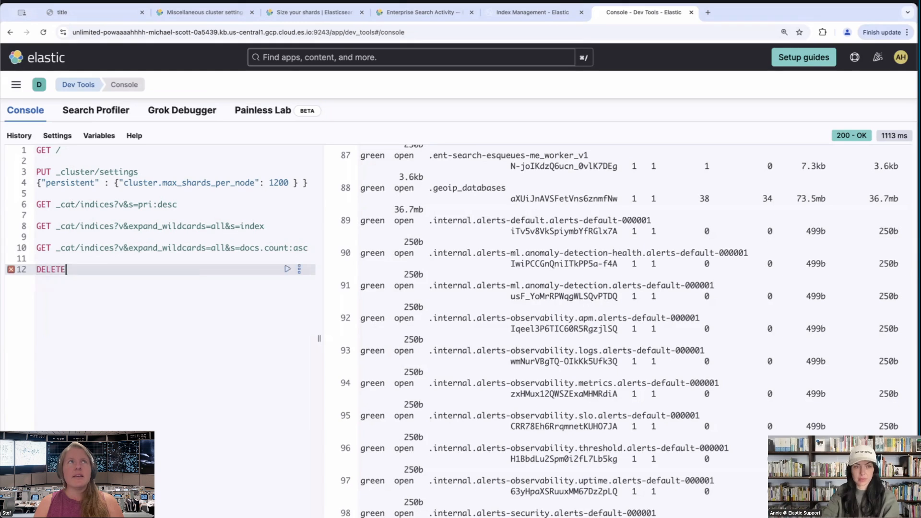
text(.ent)
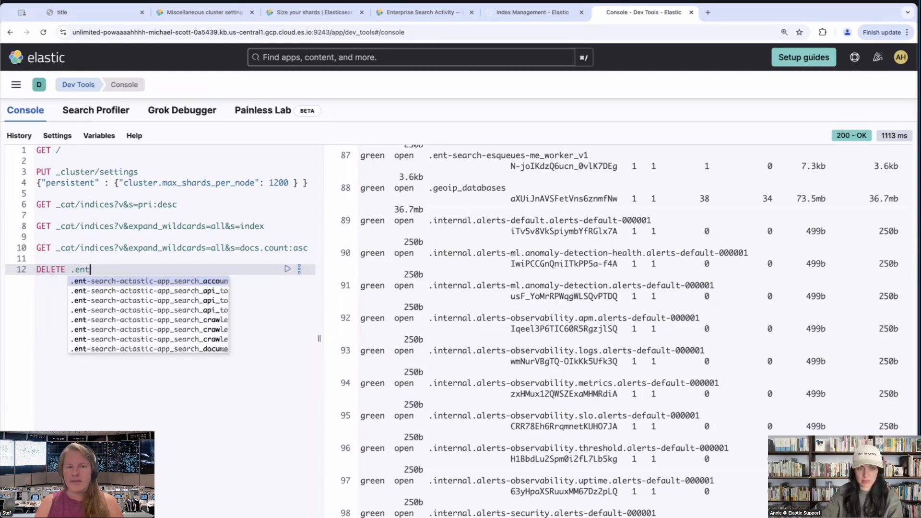
text(-serach*)
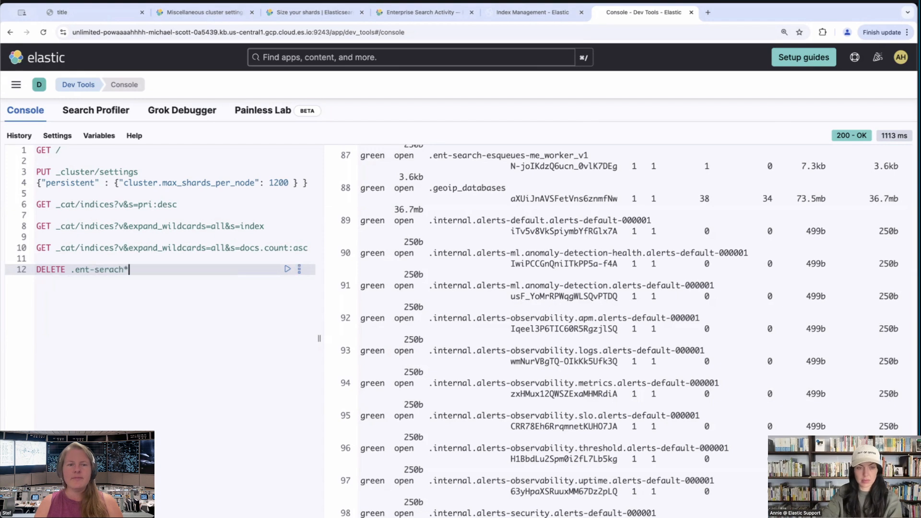
click(113, 272)
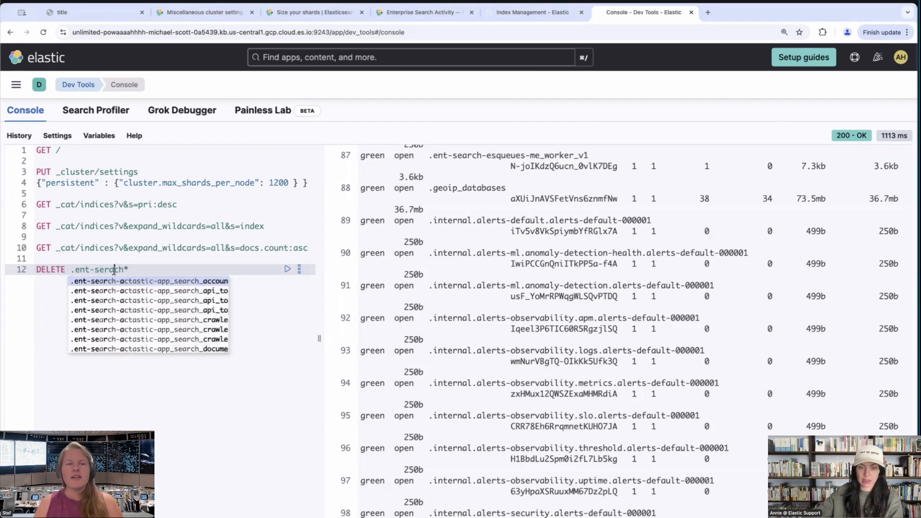
key(BackSpace)
key(BackSpace)
text(ar)
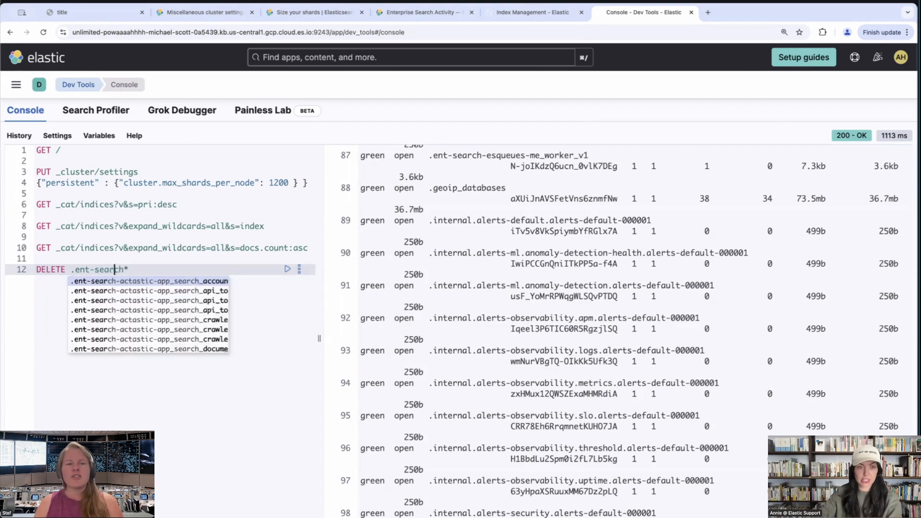
click(140, 270)
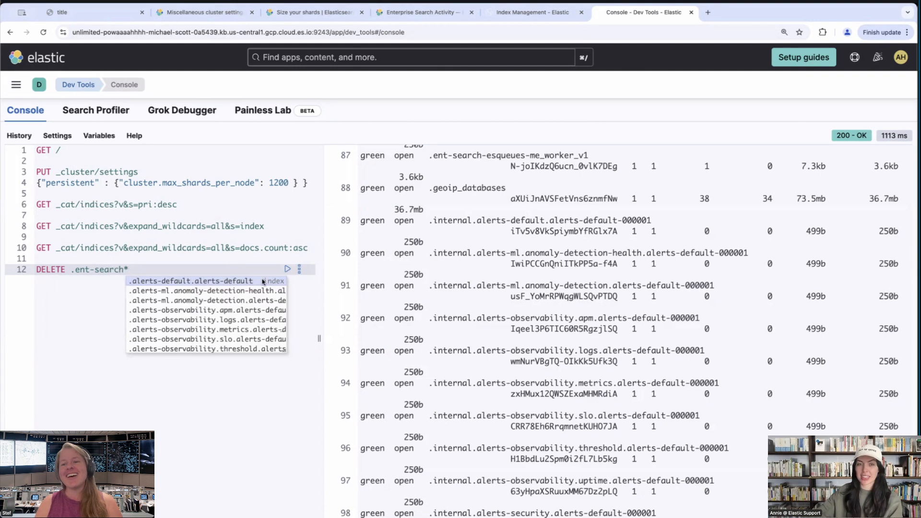
click(288, 270)
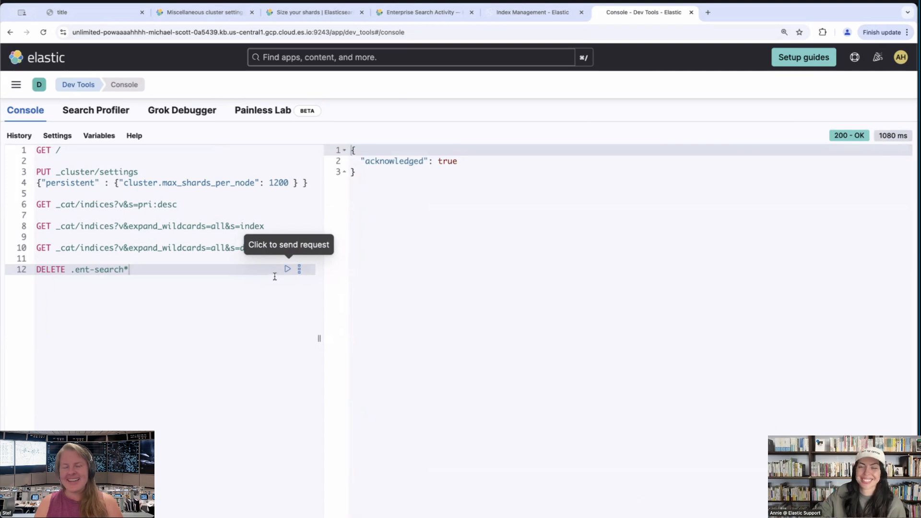
- Rerun the all-wildcards index listing sorted by index name and examine the remaining system indices and the daily grogu indices
click(231, 226)
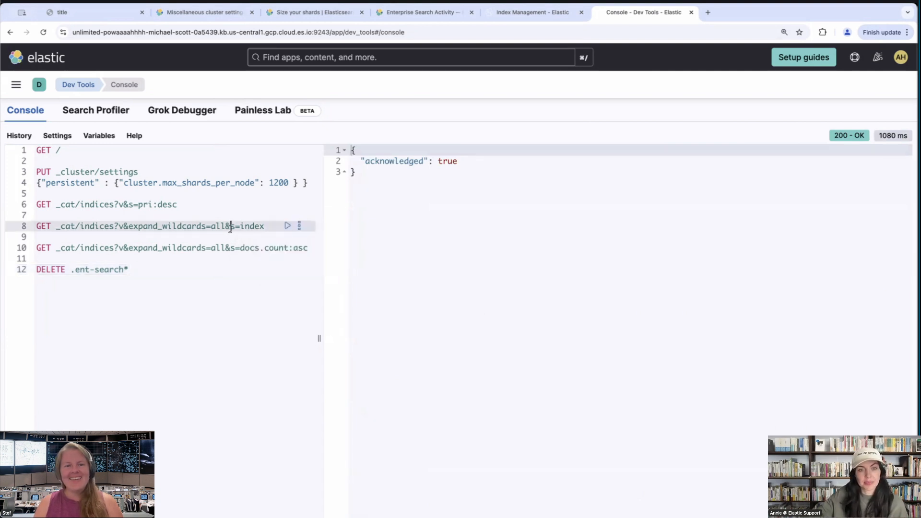
click(288, 225)
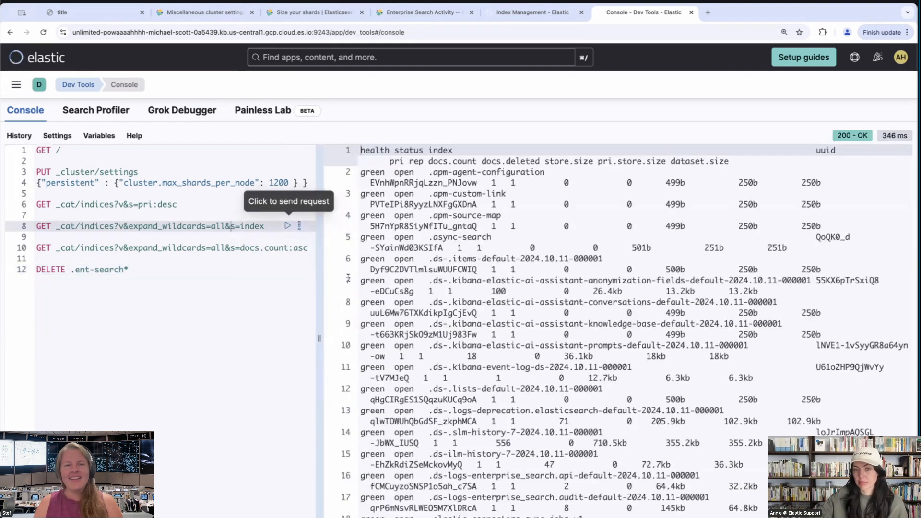
scroll(381, 306, down, 1)
scroll(382, 306, up, 1)
scroll(381, 306, down, 20)
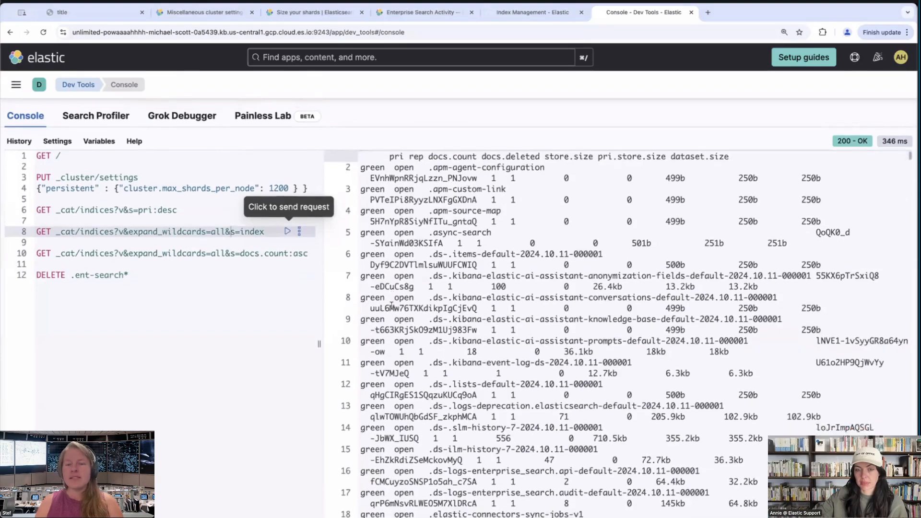
scroll(391, 305, down, 15)
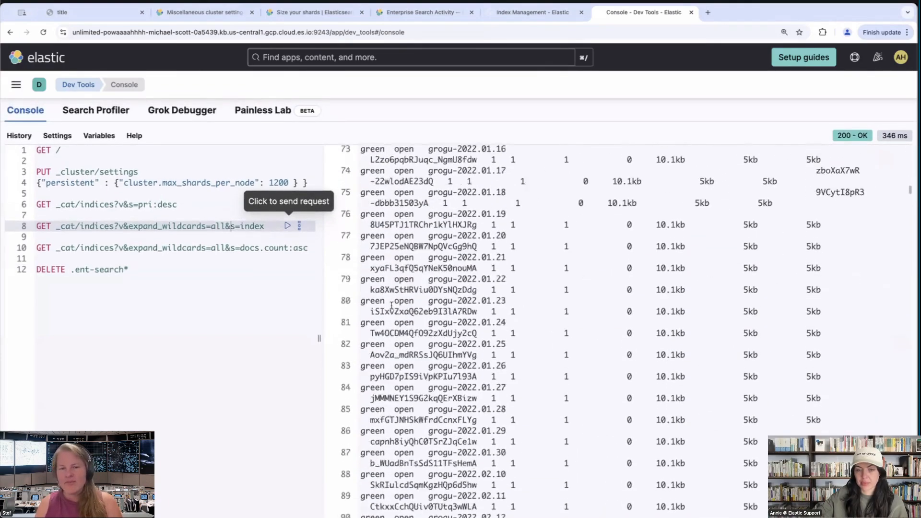
scroll(391, 305, down, 5)
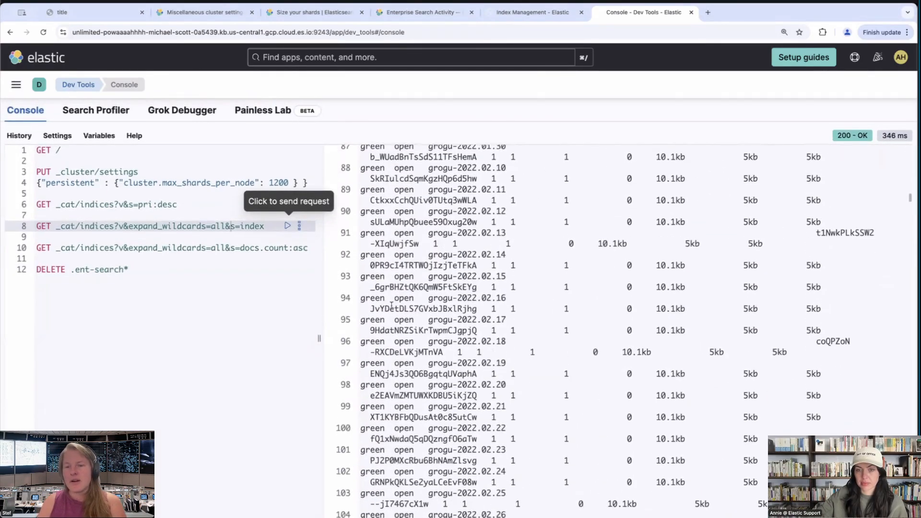
scroll(438, 332, down, 8)
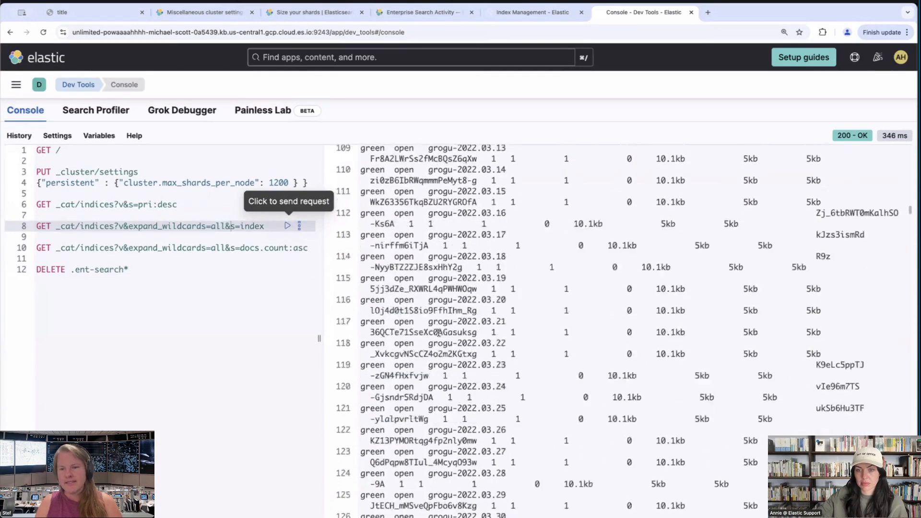
scroll(439, 332, down, 2)
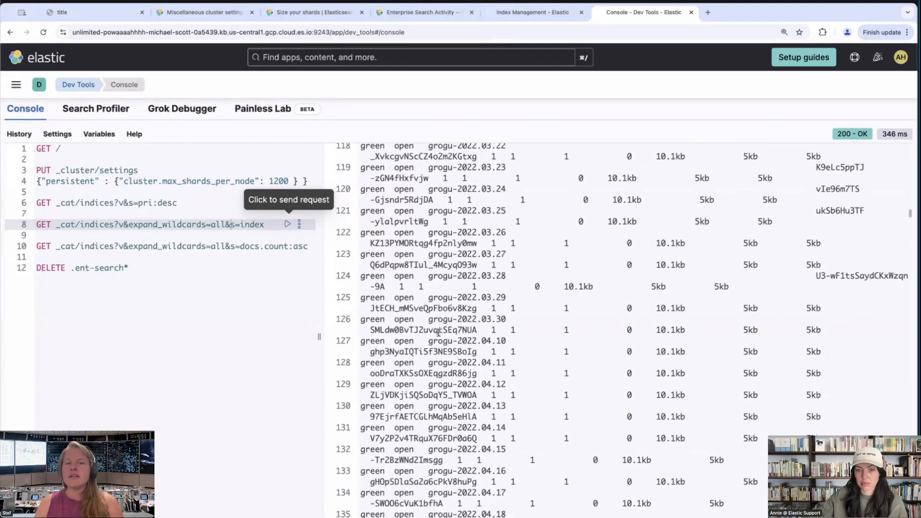
scroll(438, 332, up, 15)
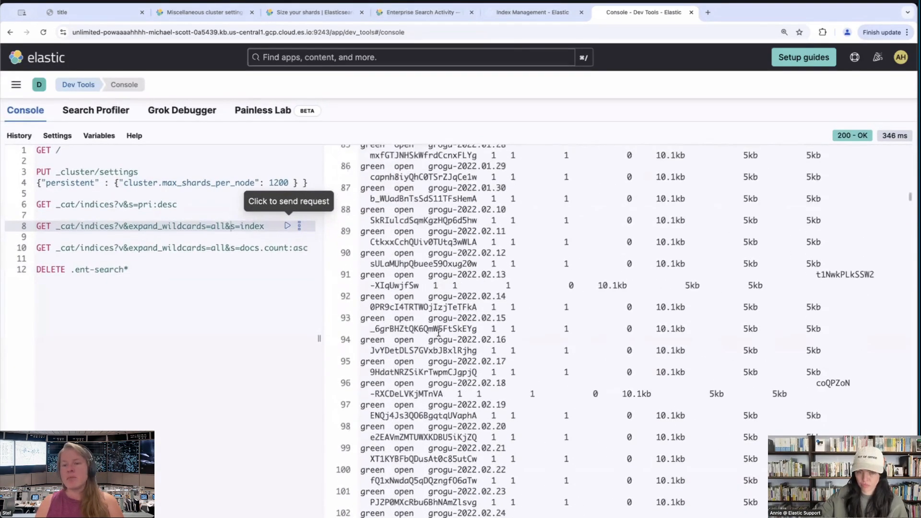
scroll(438, 333, up, 11)
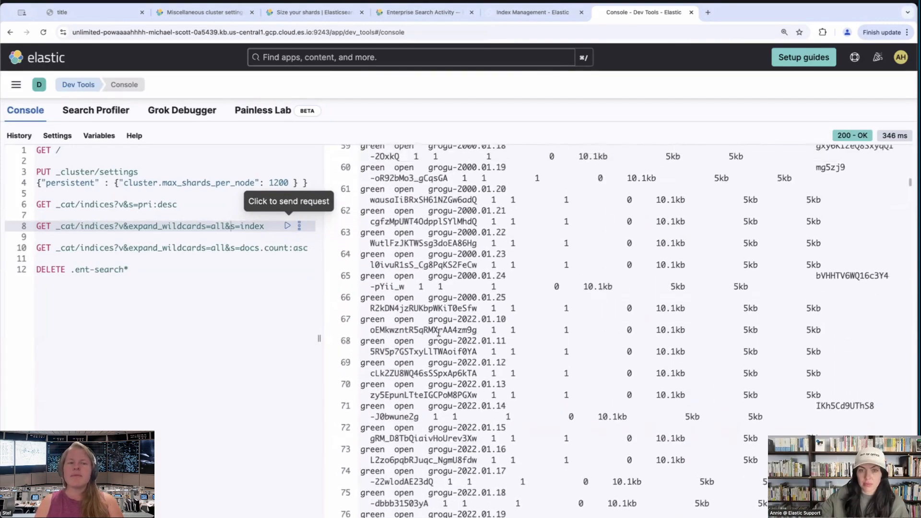
scroll(438, 333, up, 8)
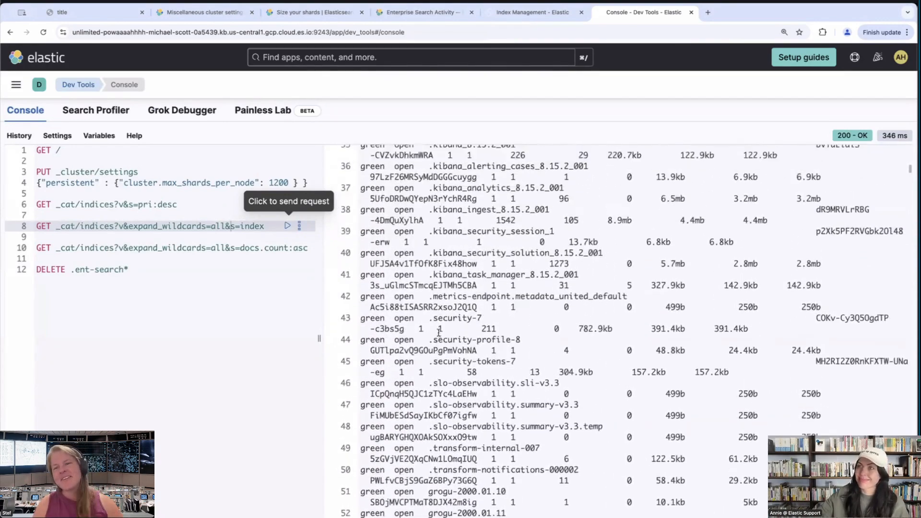
scroll(439, 332, up, 10)
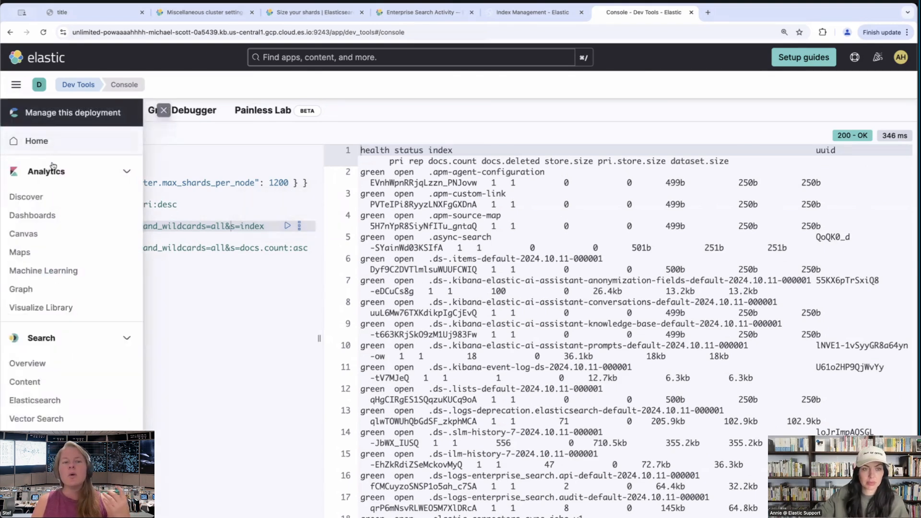
- Review the features listed under Analytics, Search, Observability, Security and Management in Kibana's main navigation
scroll(68, 226, down, 1)
scroll(68, 227, up, 1)
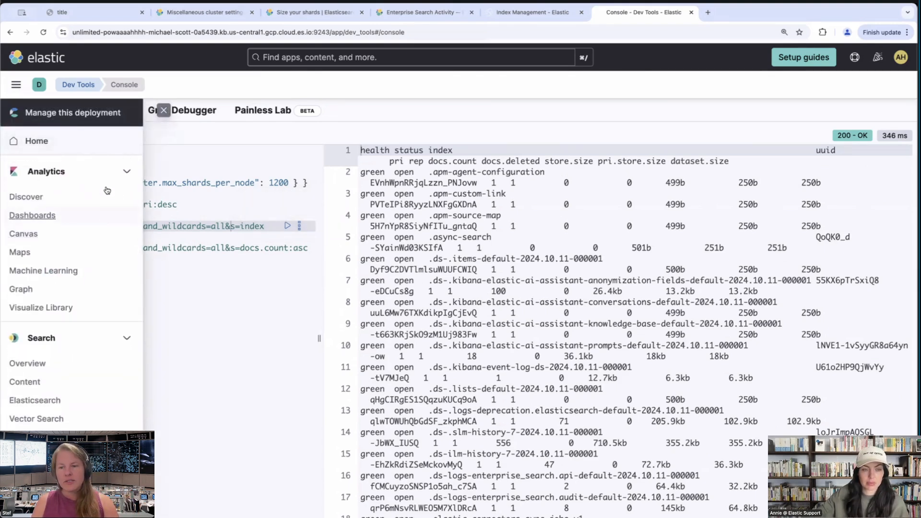
scroll(127, 188, down, 1)
scroll(126, 187, up, 1)
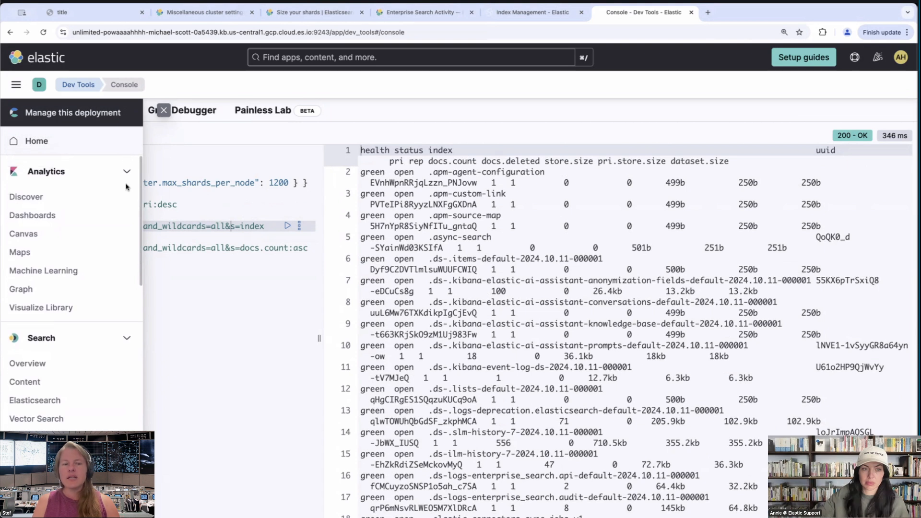
scroll(126, 187, down, 3)
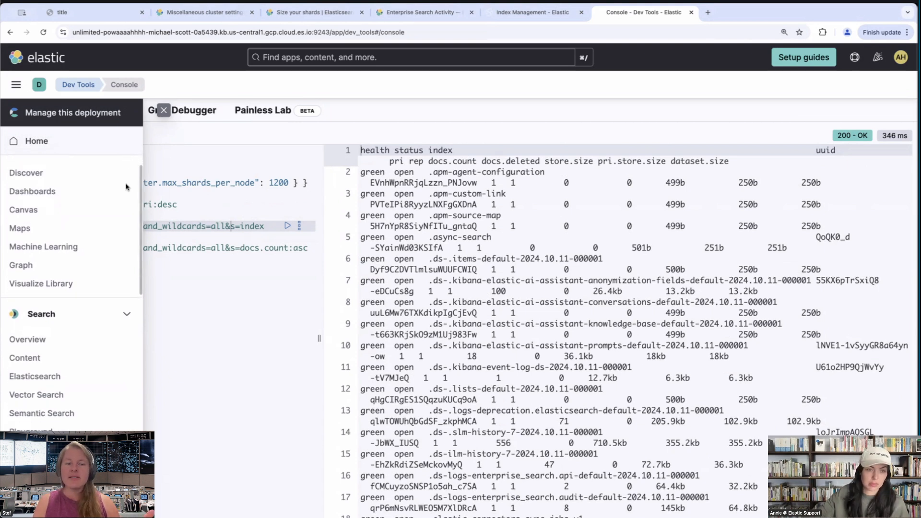
scroll(126, 187, up, 3)
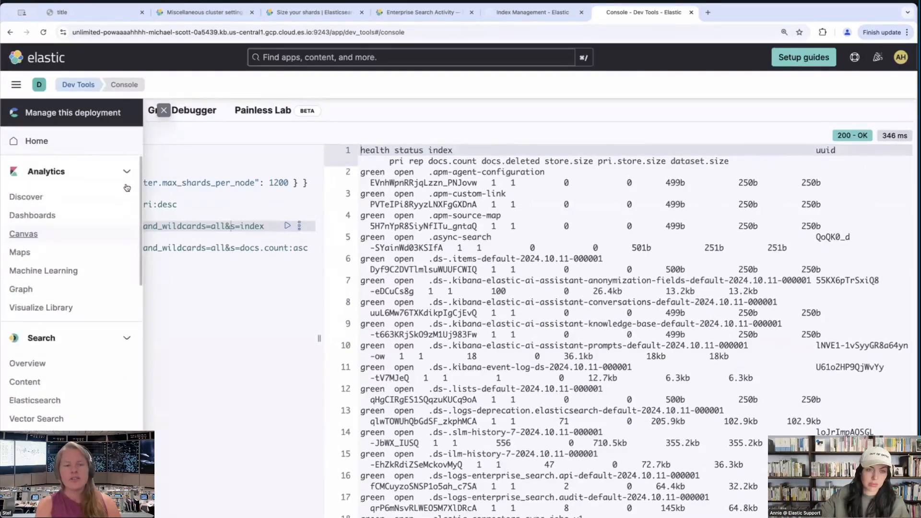
scroll(126, 187, down, 10)
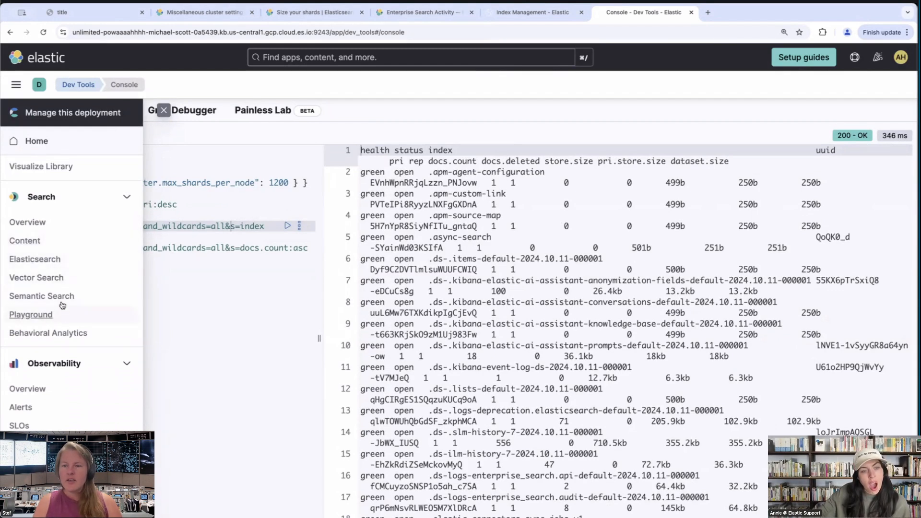
scroll(72, 281, down, 3)
scroll(72, 281, down, 8)
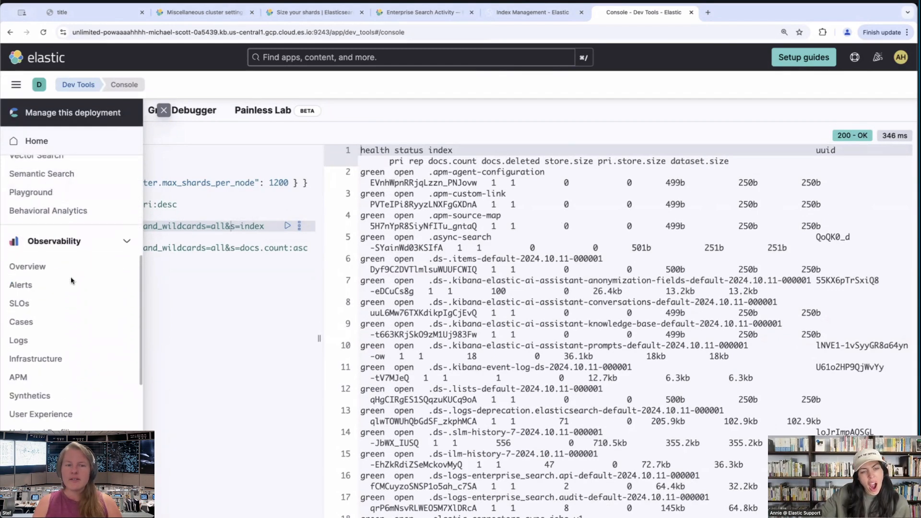
scroll(72, 281, down, 3)
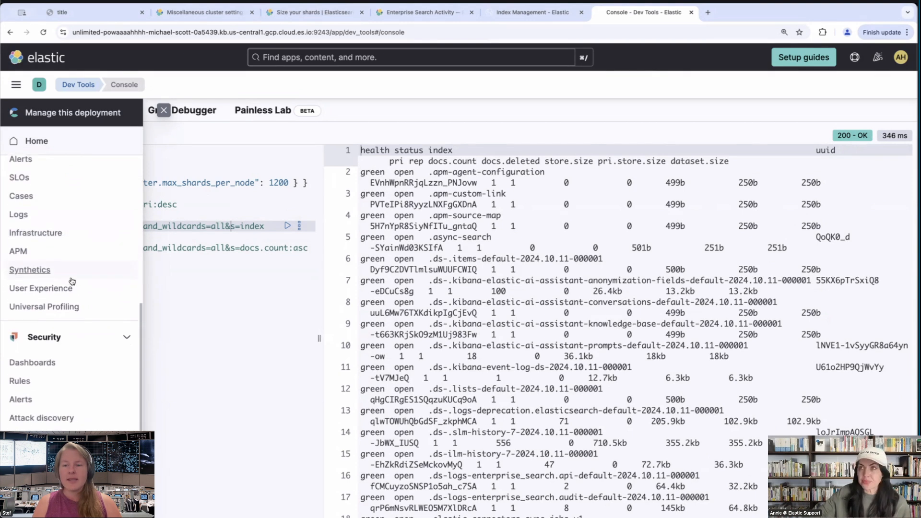
scroll(72, 280, down, 1)
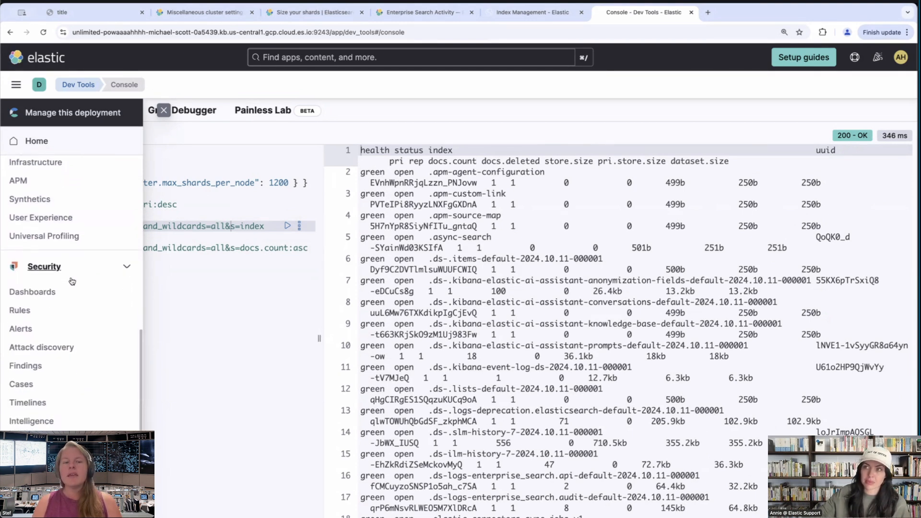
scroll(72, 280, down, 1)
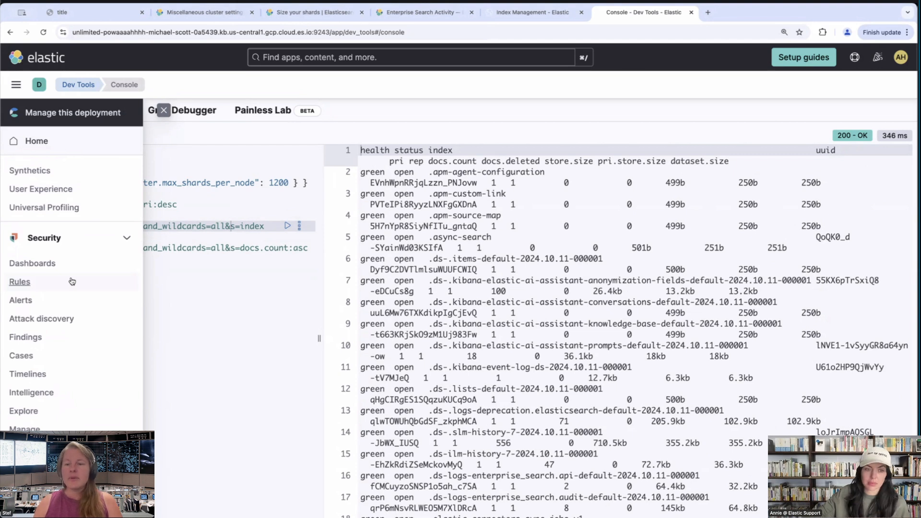
scroll(72, 281, down, 1)
scroll(72, 280, down, 2)
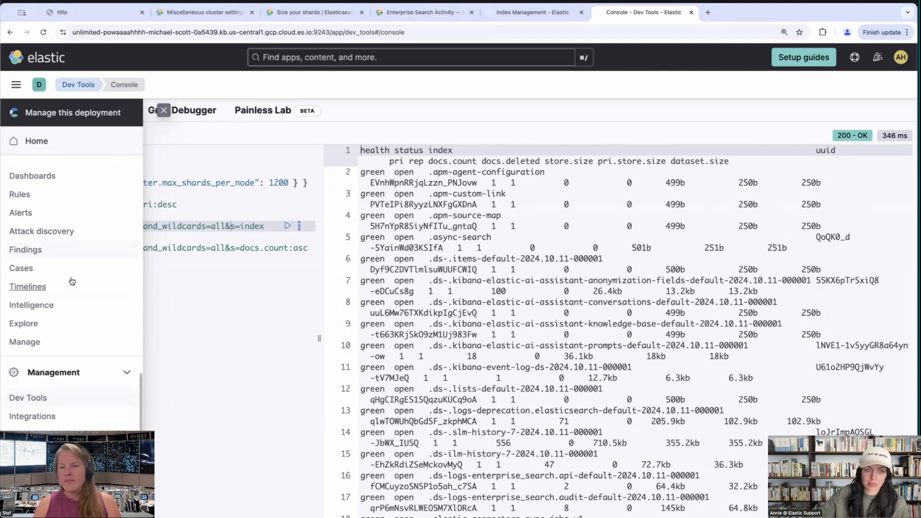
scroll(72, 280, up, 1)
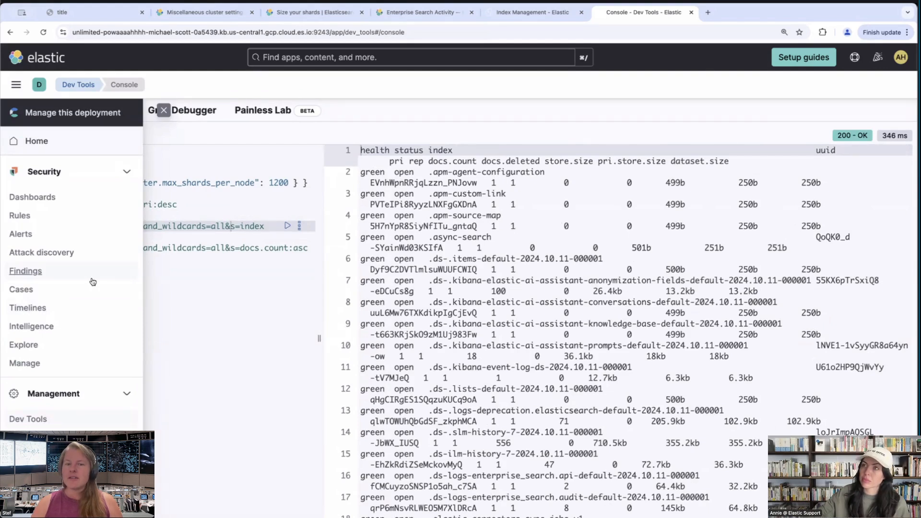
scroll(92, 282, up, 1)
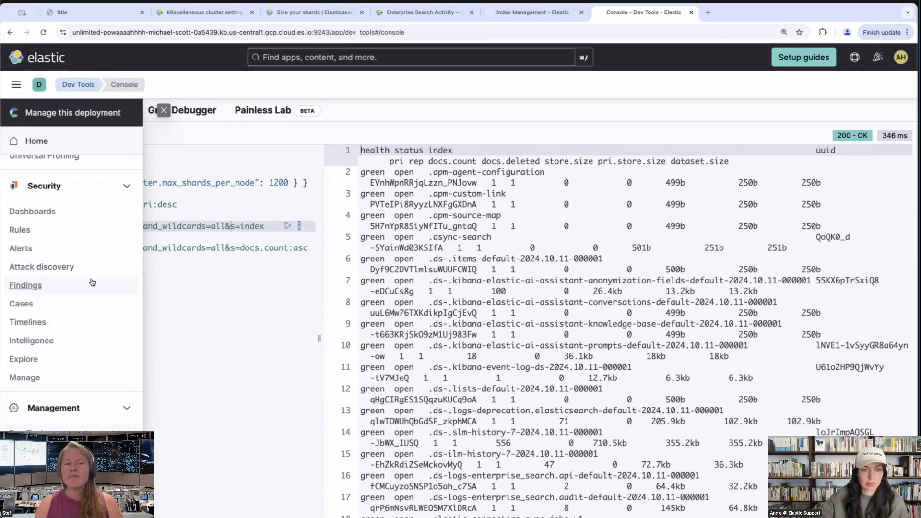
scroll(94, 290, up, 2)
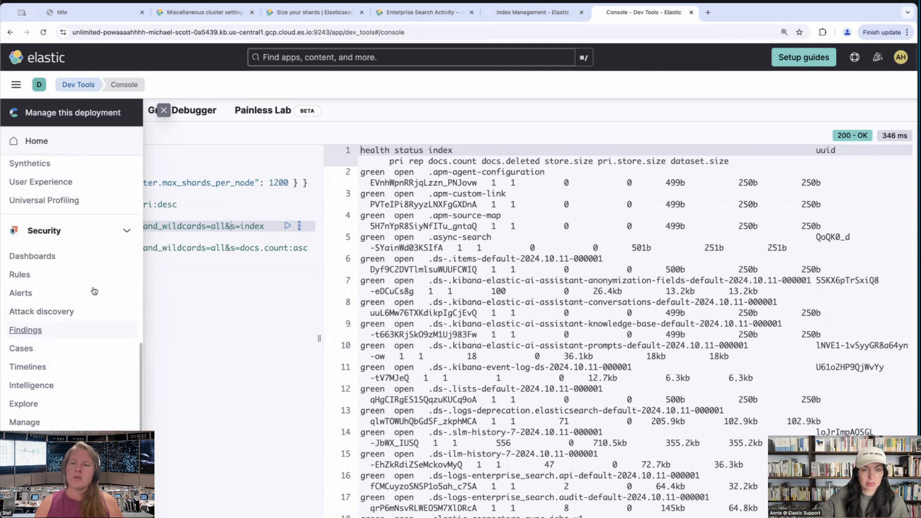
scroll(94, 291, down, 3)
scroll(94, 291, up, 5)
scroll(94, 291, up, 6)
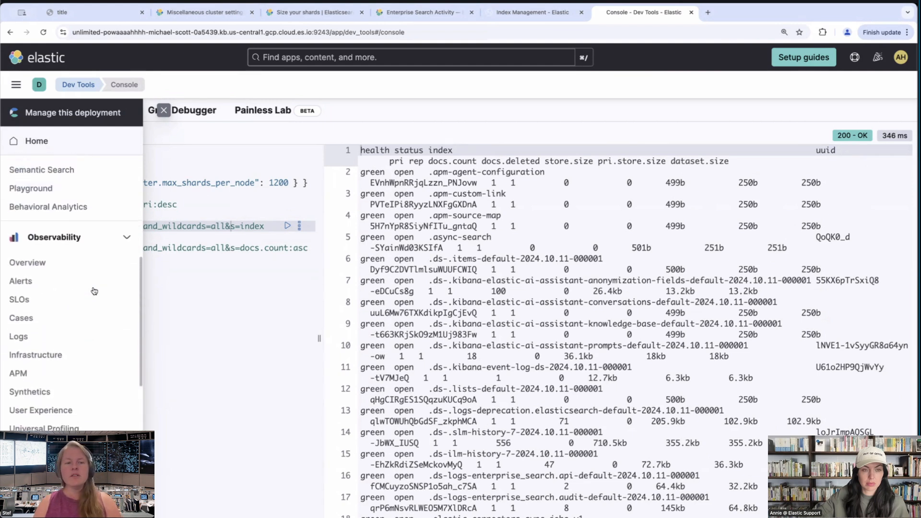
scroll(94, 290, down, 3)
scroll(94, 290, down, 5)
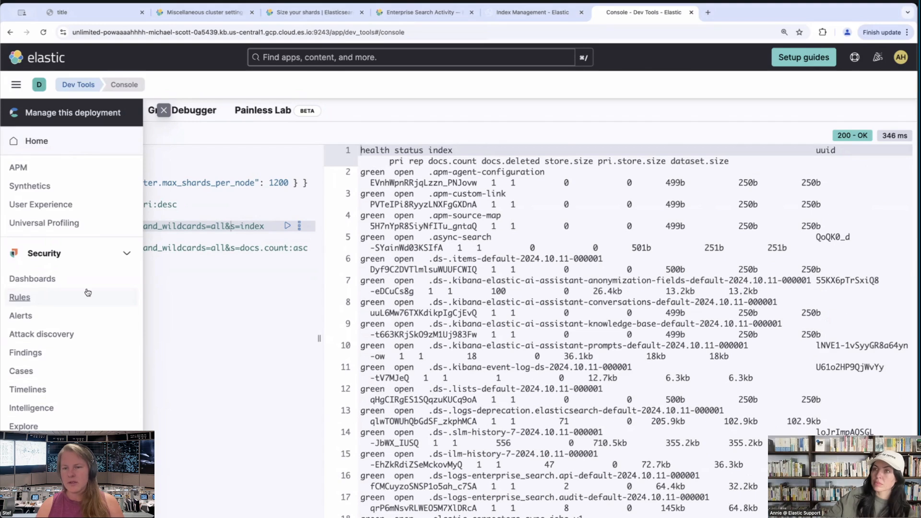
click(208, 334)
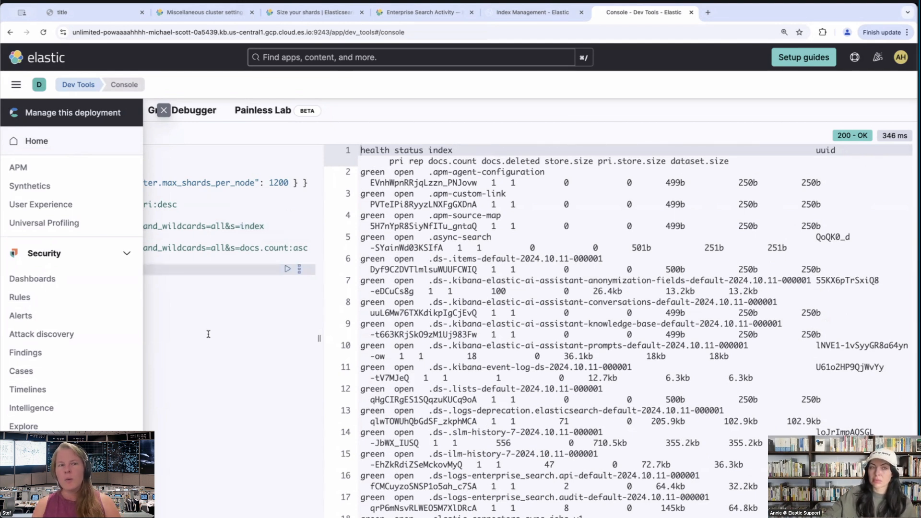
- Close the main navigation and run the all-wildcards index listing sorted by ascending document count
click(16, 88)
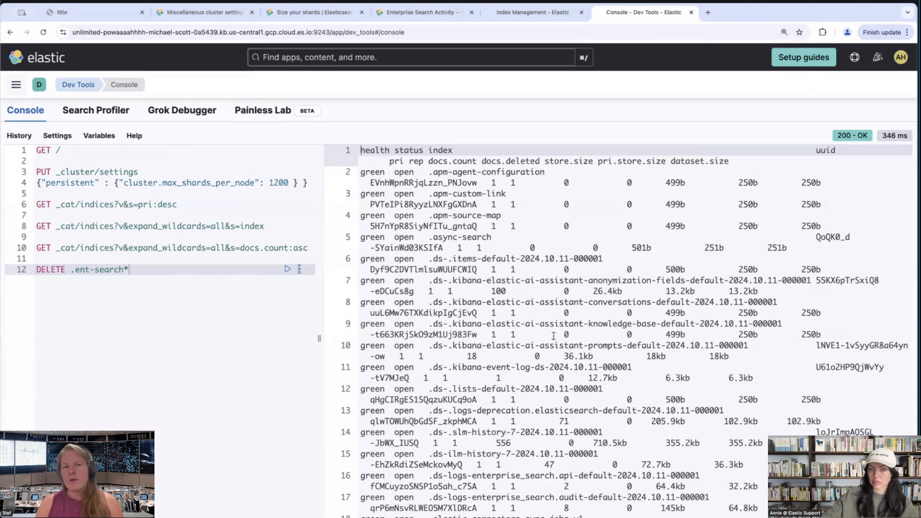
click(201, 248)
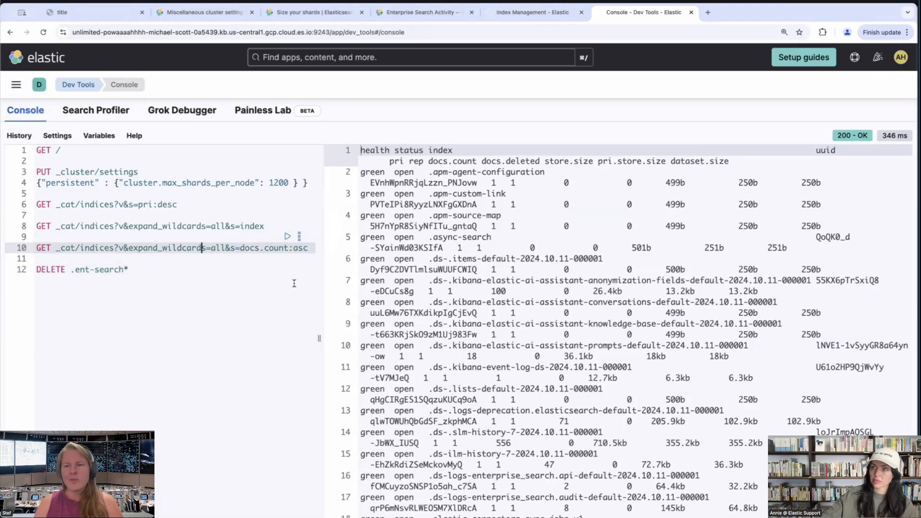
click(288, 237)
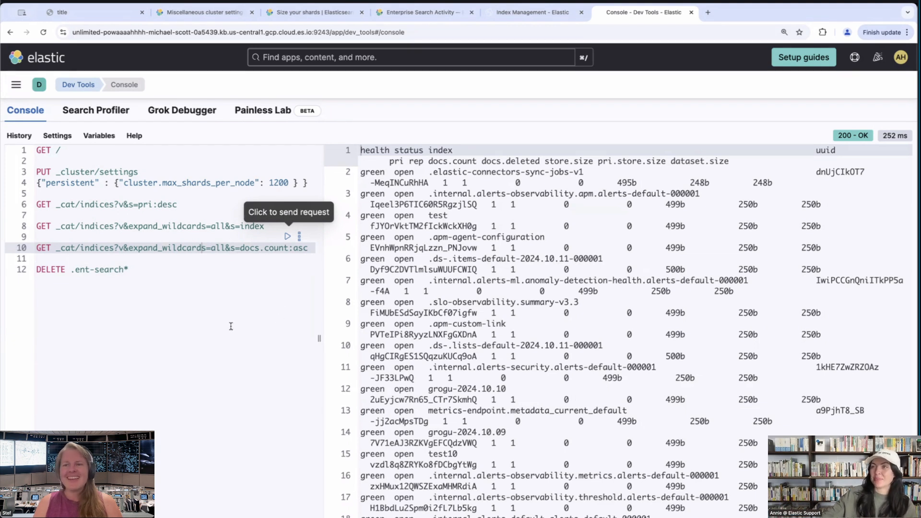
click(206, 320)
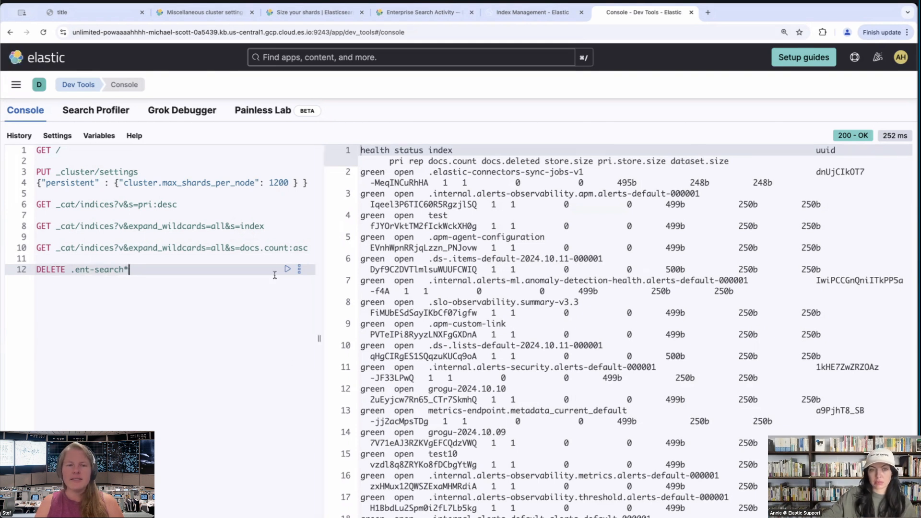
- Remove expand_wildcards=all from the document-count index listing, rerun it, and examine the indices with the fewest documents
click(267, 246)
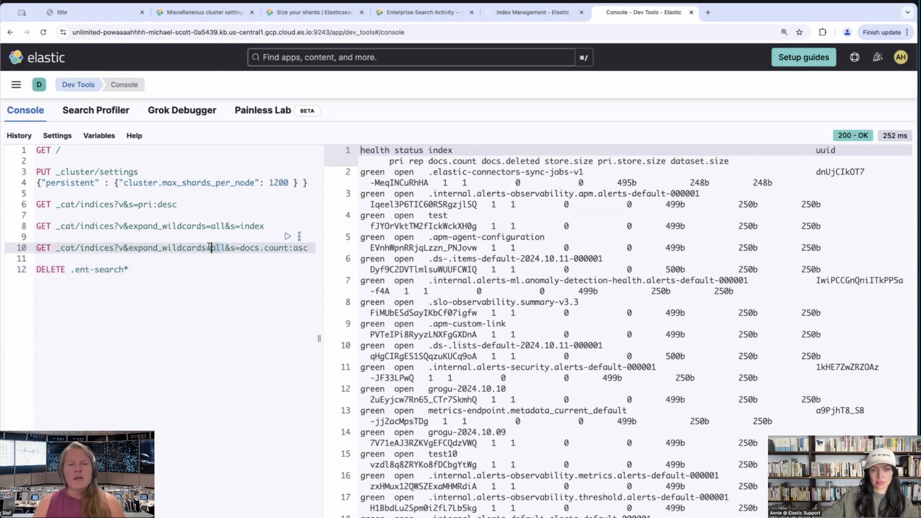
drag(221, 248, 125, 248)
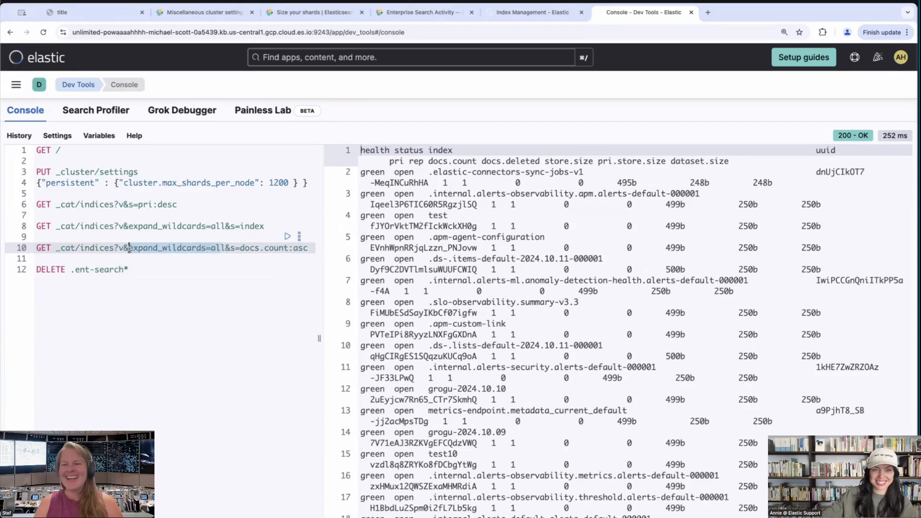
key(BackSpace)
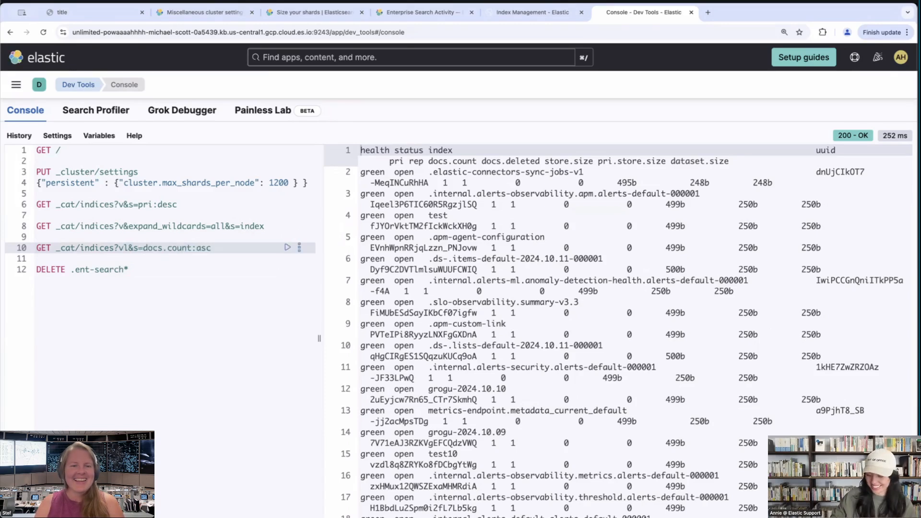
key(BackSpace)
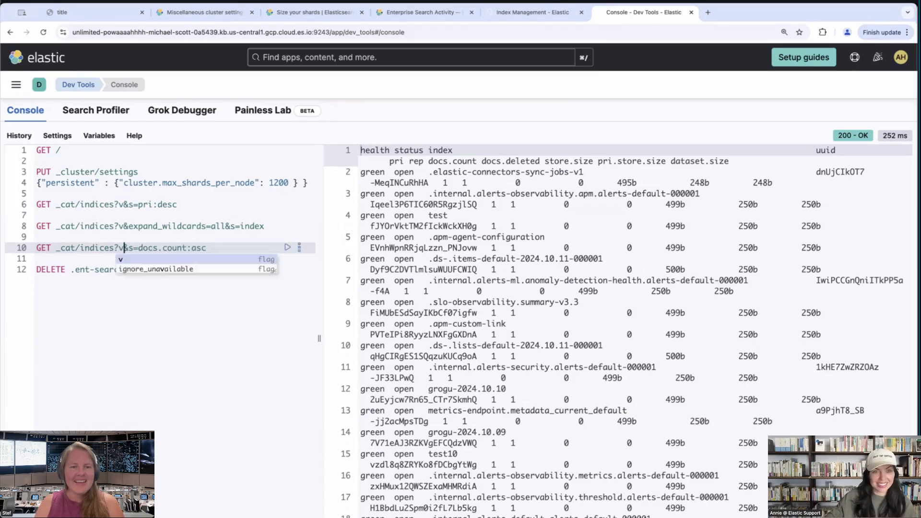
click(275, 246)
click(287, 248)
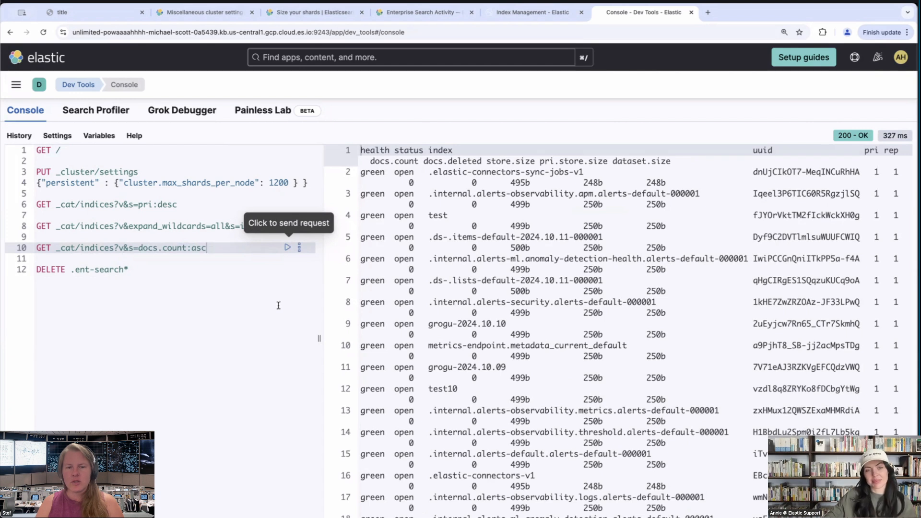
click(267, 363)
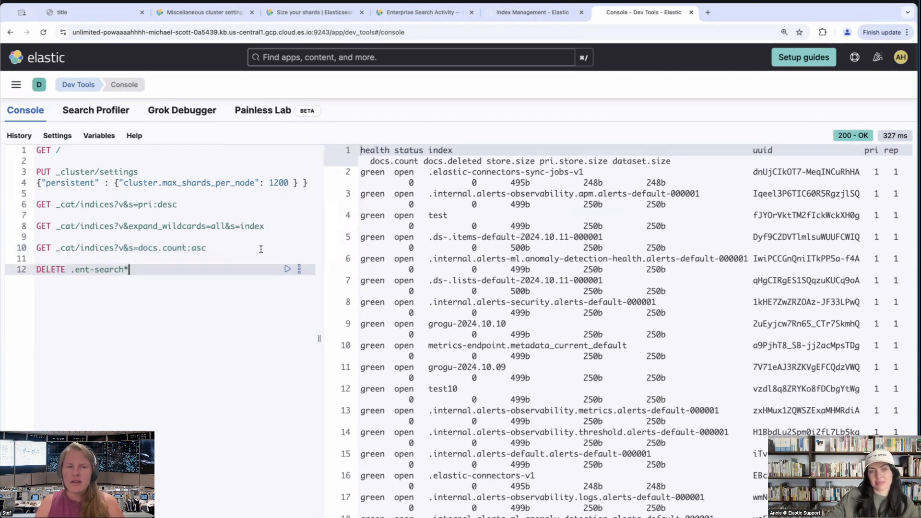
scroll(484, 240, down, 1)
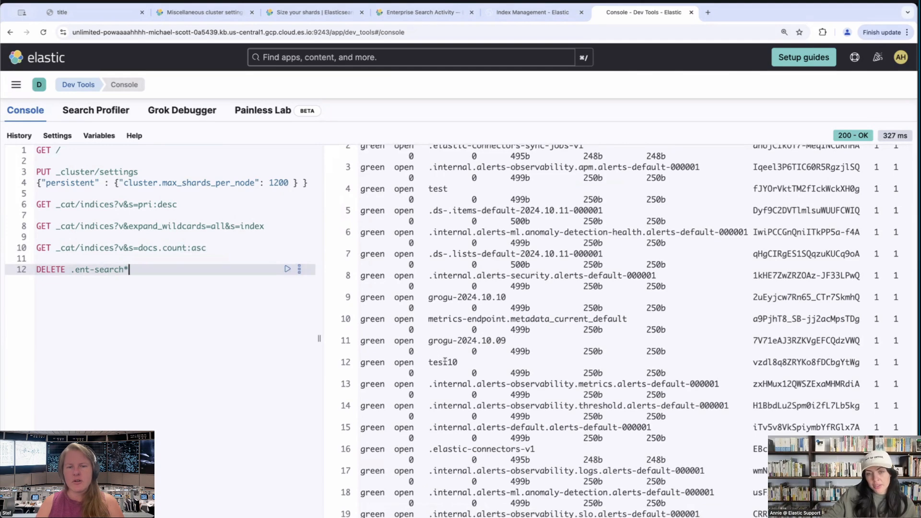
scroll(445, 362, down, 7)
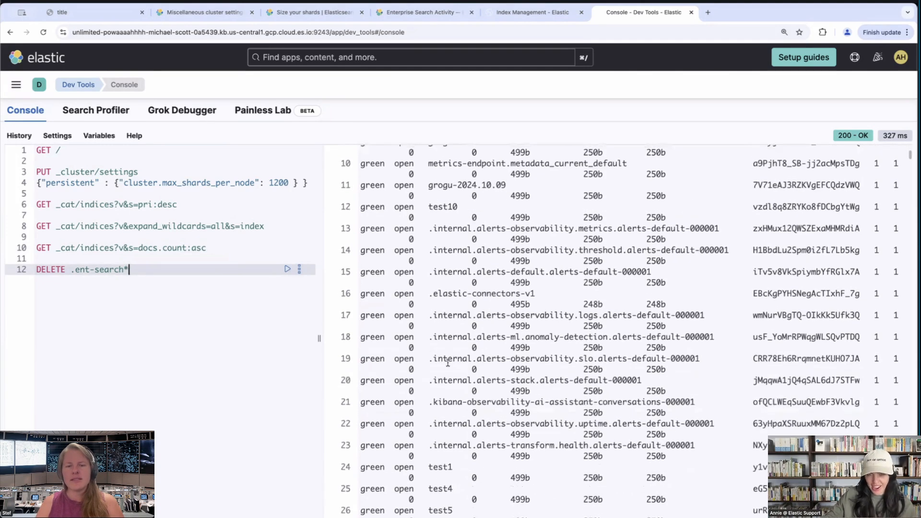
scroll(447, 363, down, 3)
scroll(447, 364, down, 8)
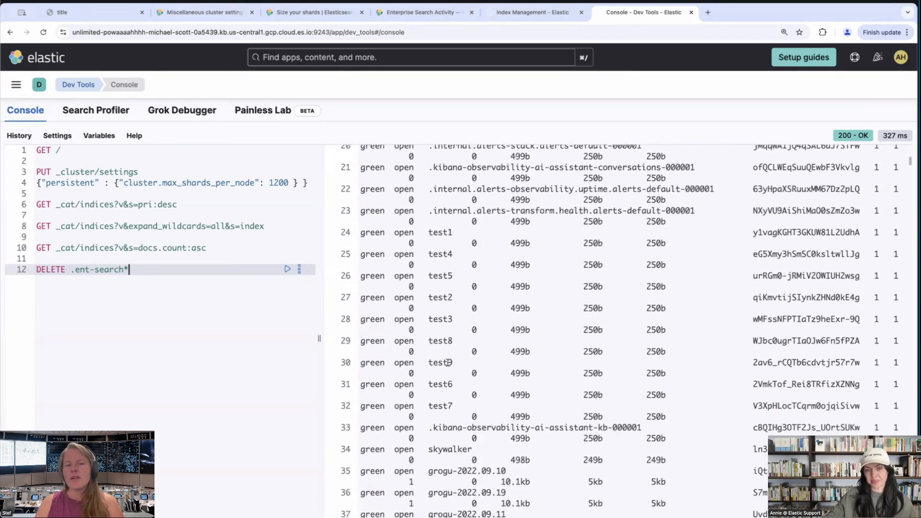
scroll(448, 363, down, 1)
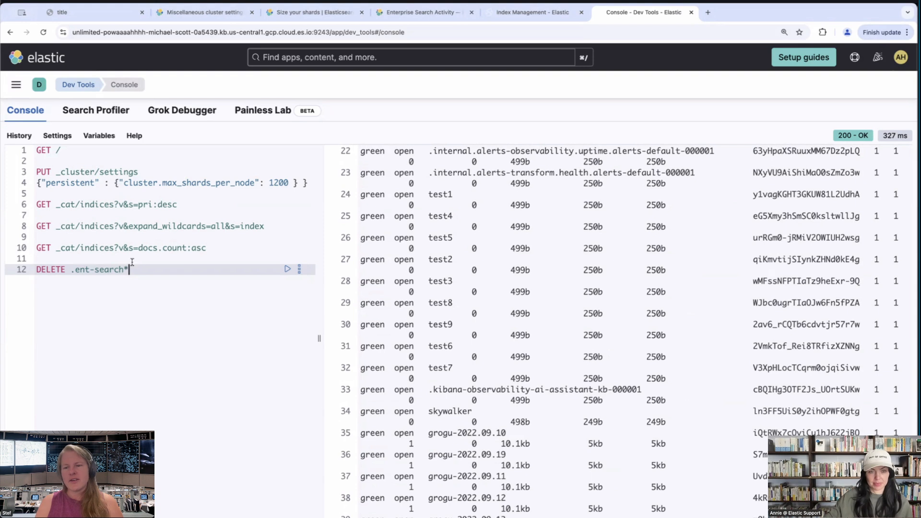
- Change the DELETE request's target to test*,skywalker and run it to delete those indices
key(BackSpace)
key(BackSpace)
key(BackSpace)
key(BackSpace)
key(BackSpace)
key(BackSpace)
key(BackSpace)
key(BackSpace)
key(BackSpace)
key(BackSpace)
key(BackSpace)
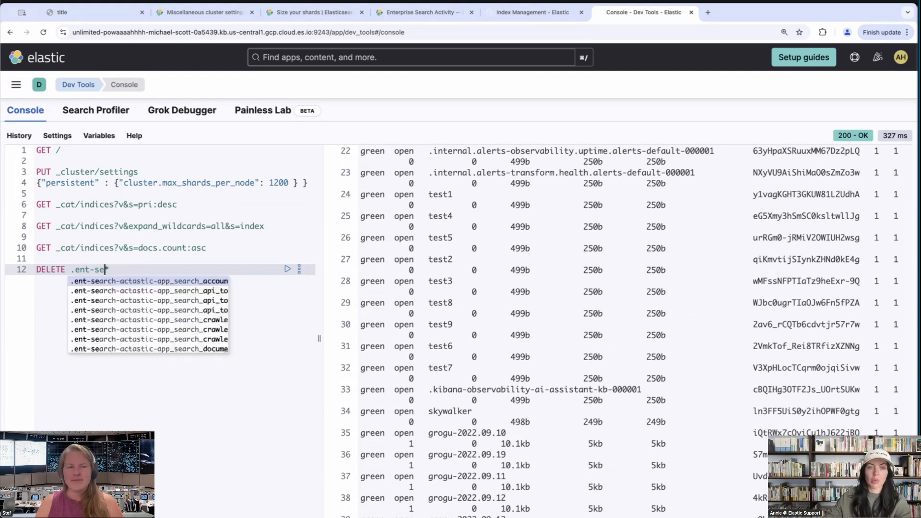
text(test*)
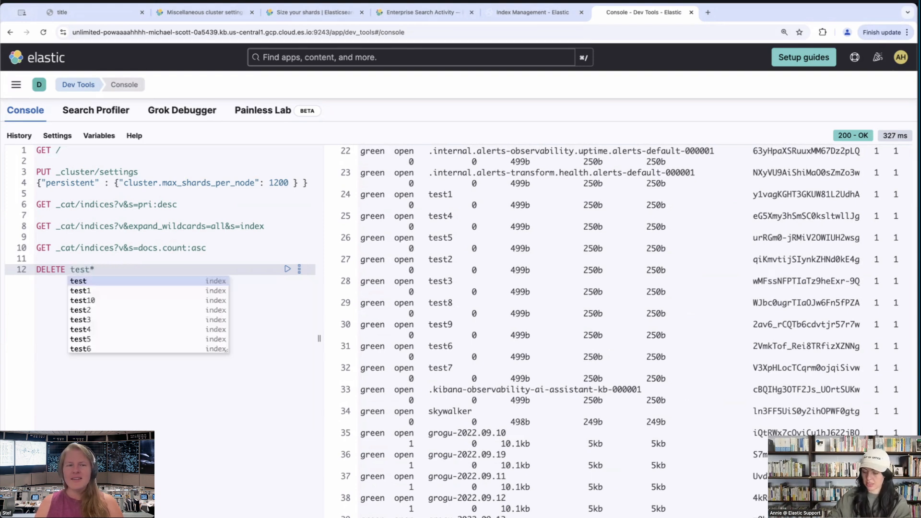
key(End)
text(, sky)
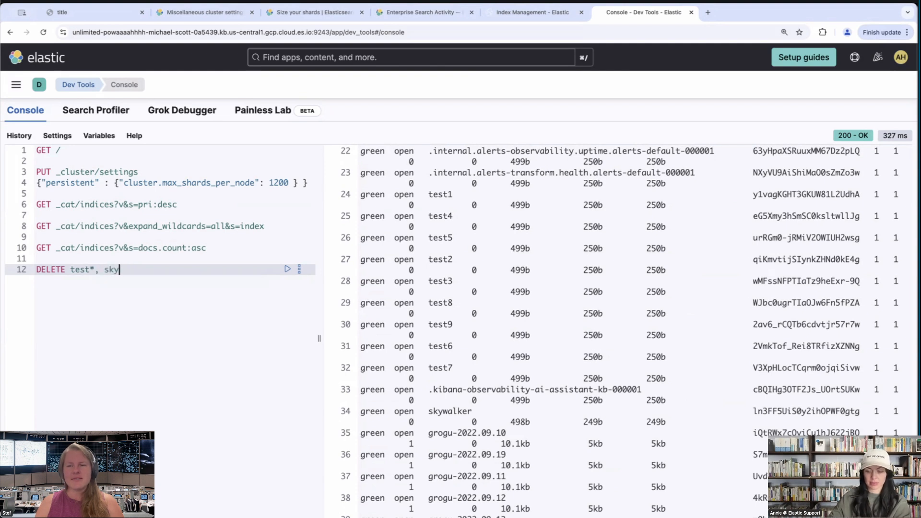
text(walker)
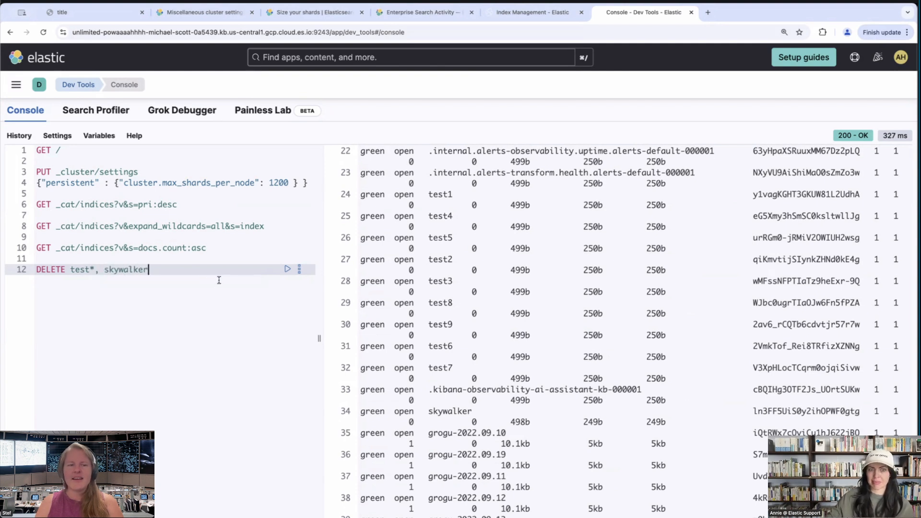
key(Left)
key(Left)
key(Left)
key(Left)
key(Left)
key(Left)
key(Left)
key(Left)
key(Left)
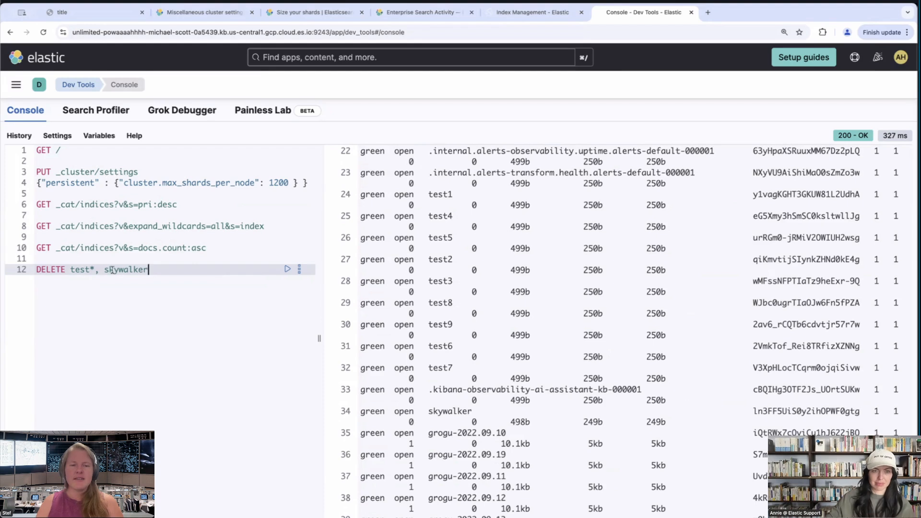
key(BackSpace)
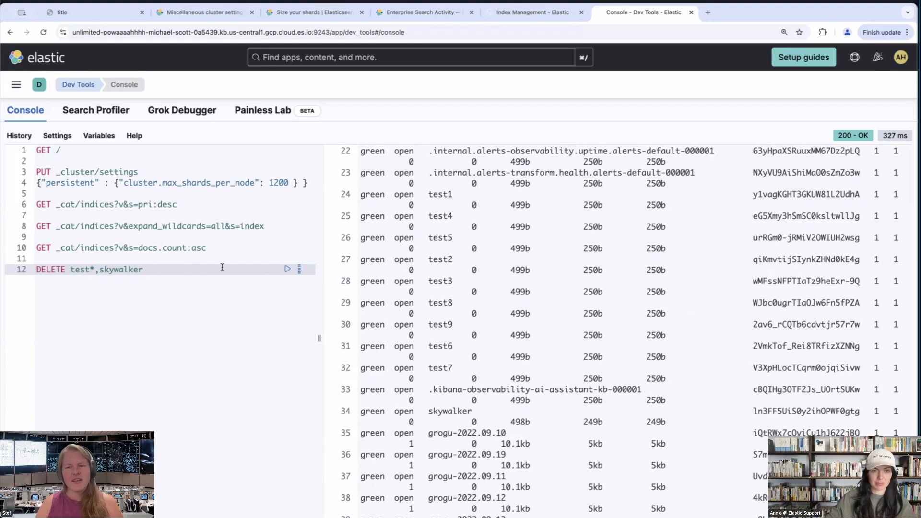
click(288, 269)
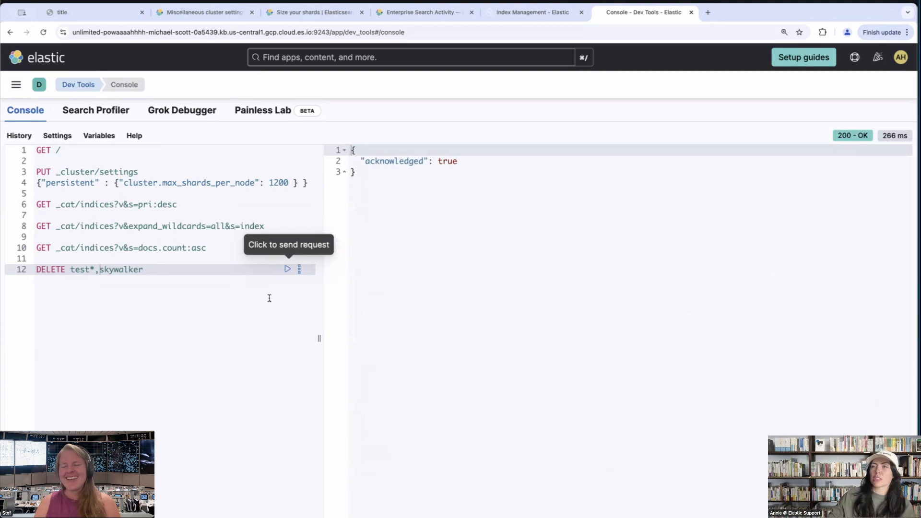
- Rerun the index listing sorted by ascending document count and examine the document counts and sizes of the daily grogu indices
click(216, 248)
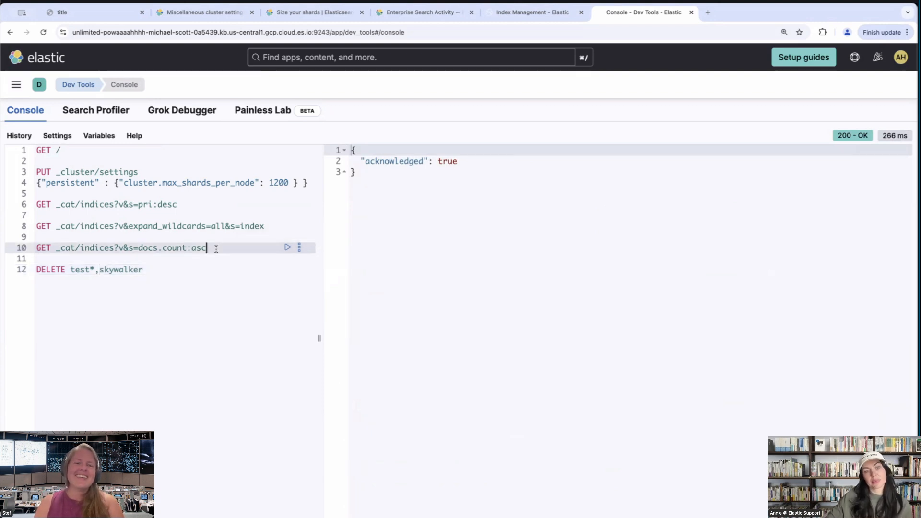
click(288, 248)
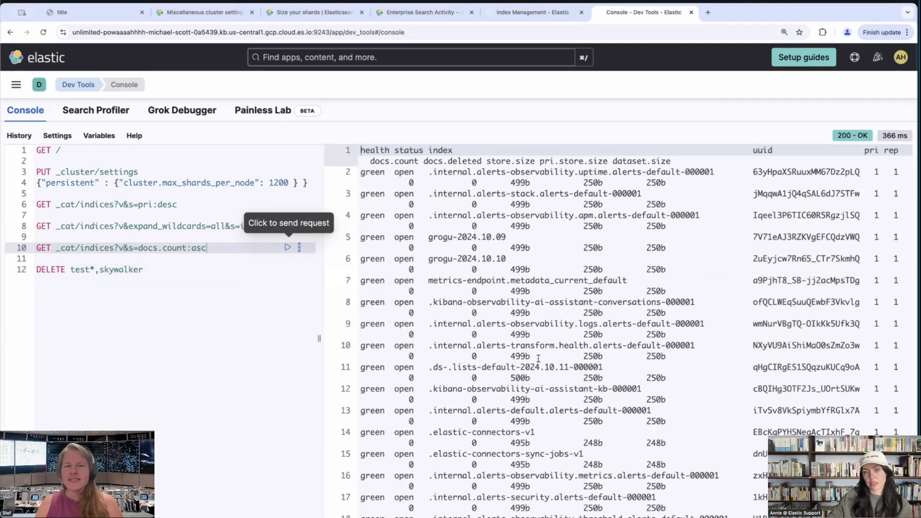
scroll(455, 350, down, 5)
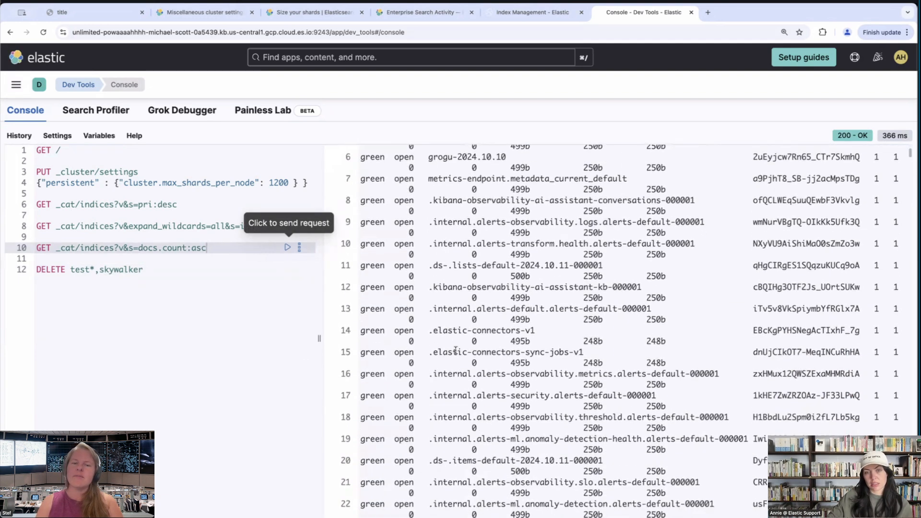
scroll(456, 350, down, 7)
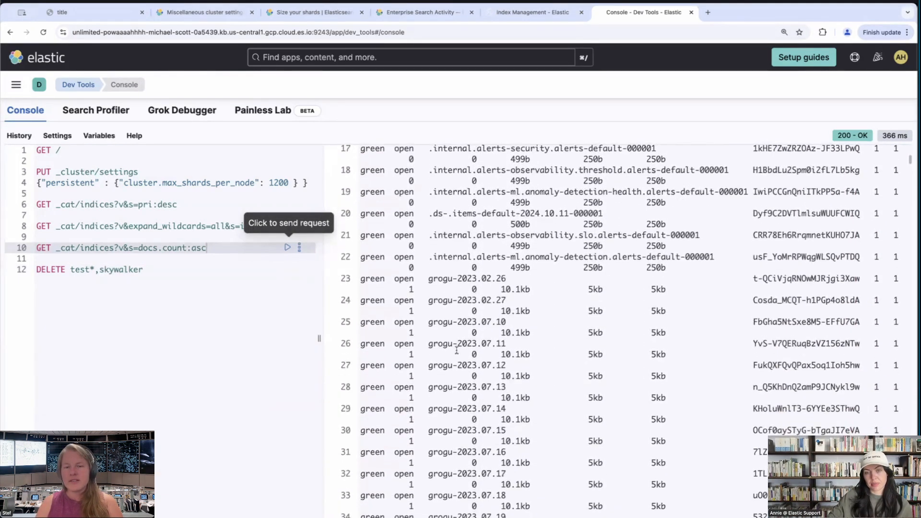
scroll(457, 350, down, 2)
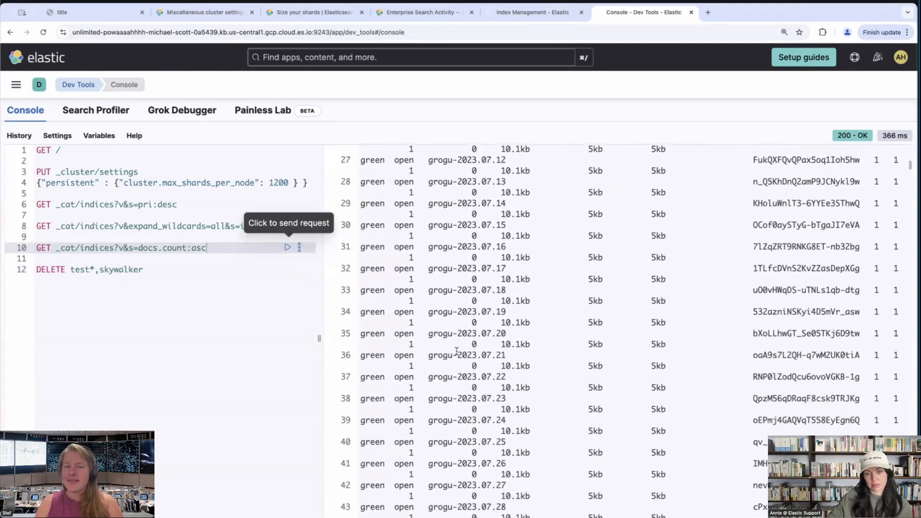
scroll(456, 351, down, 6)
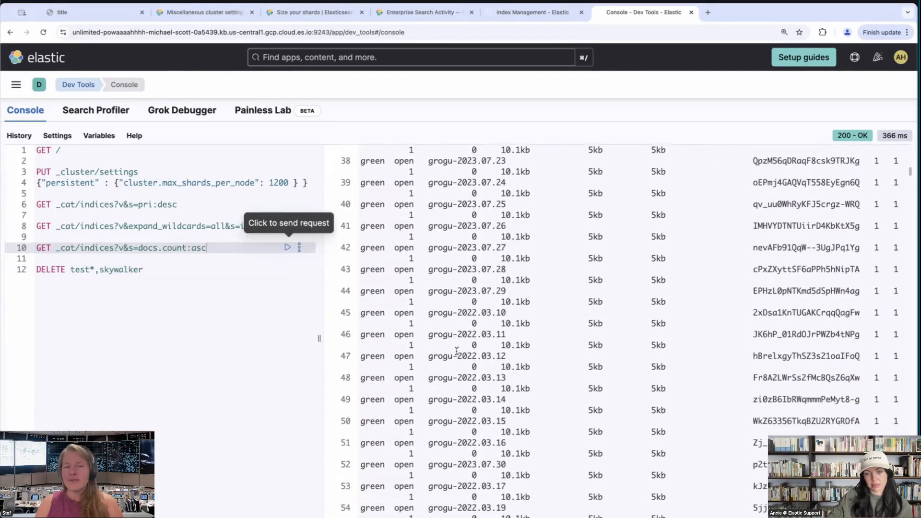
scroll(456, 351, down, 7)
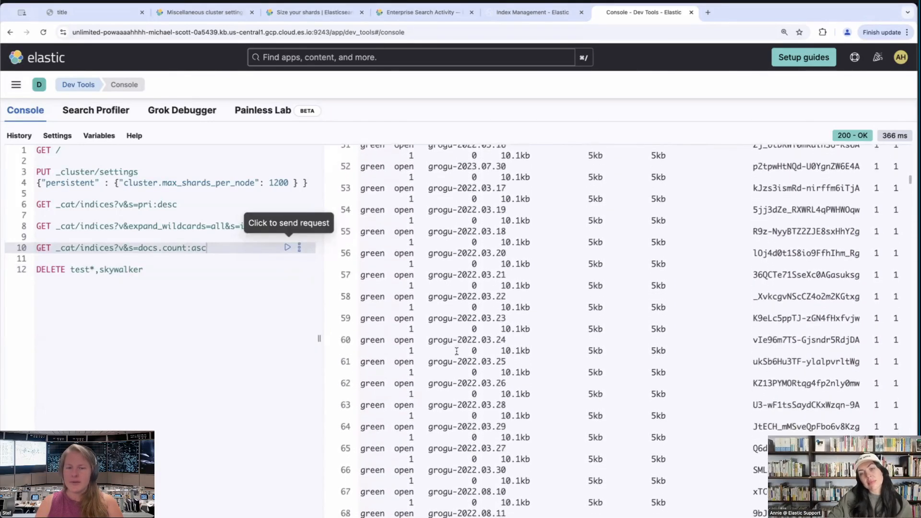
scroll(456, 351, down, 20)
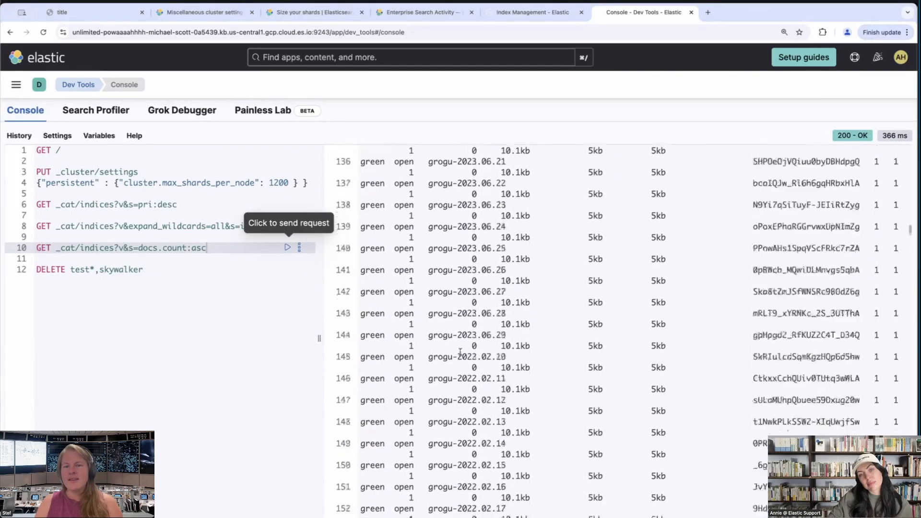
scroll(461, 353, up, 14)
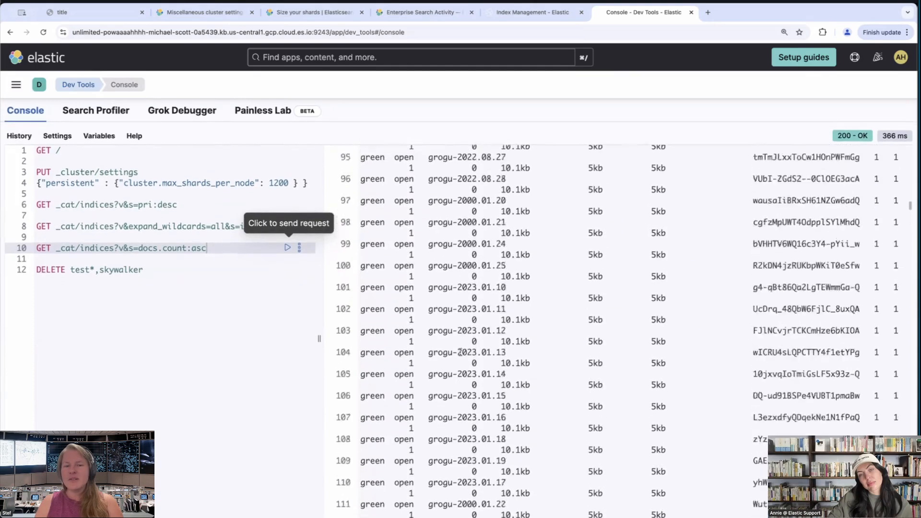
scroll(460, 352, up, 10)
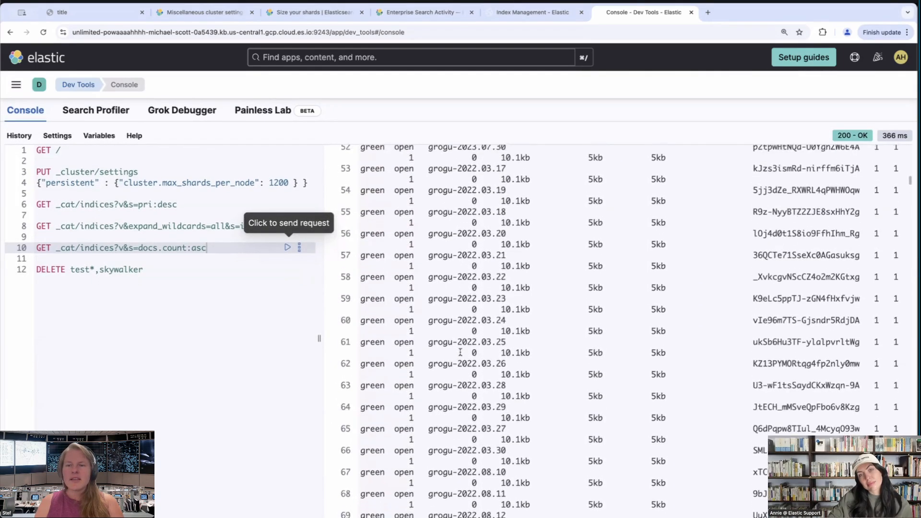
scroll(460, 353, up, 9)
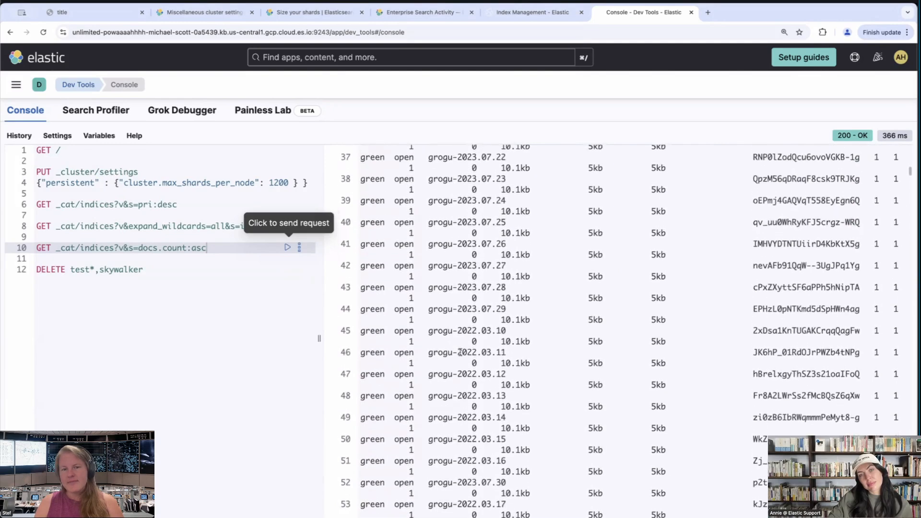
scroll(460, 352, up, 8)
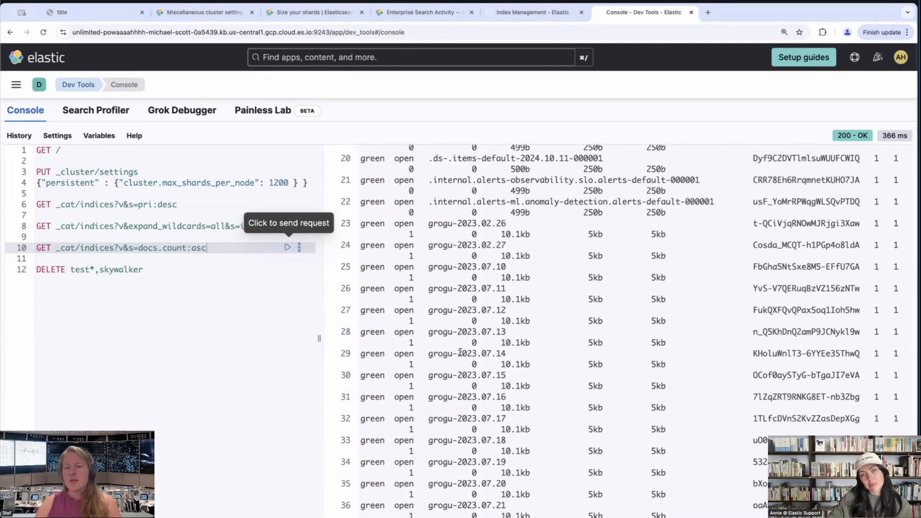
scroll(460, 353, up, 1)
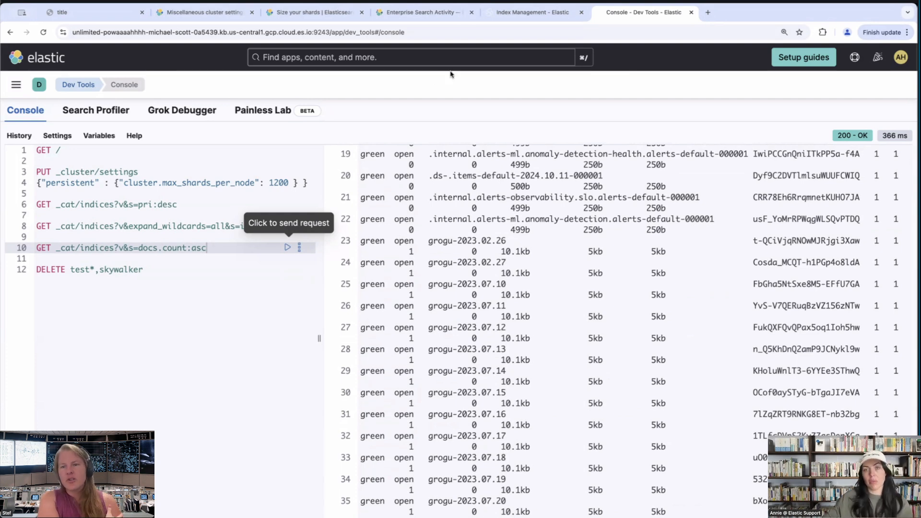
- Filter the Index Management list by grogu and sort the indices by name in descending order
click(536, 14)
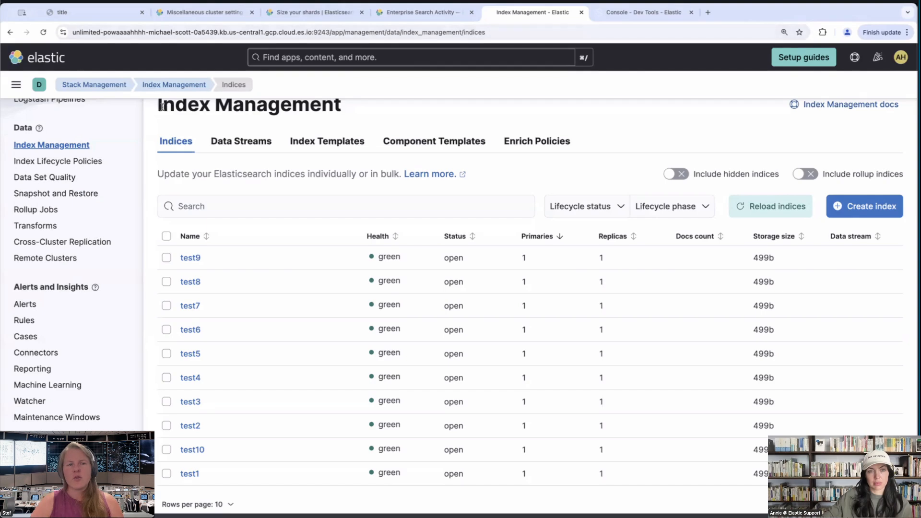
click(254, 201)
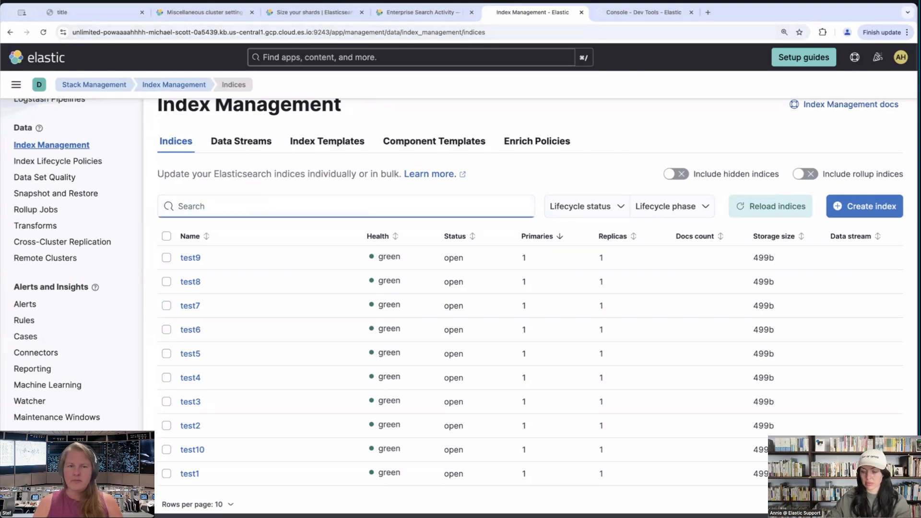
text(grogu)
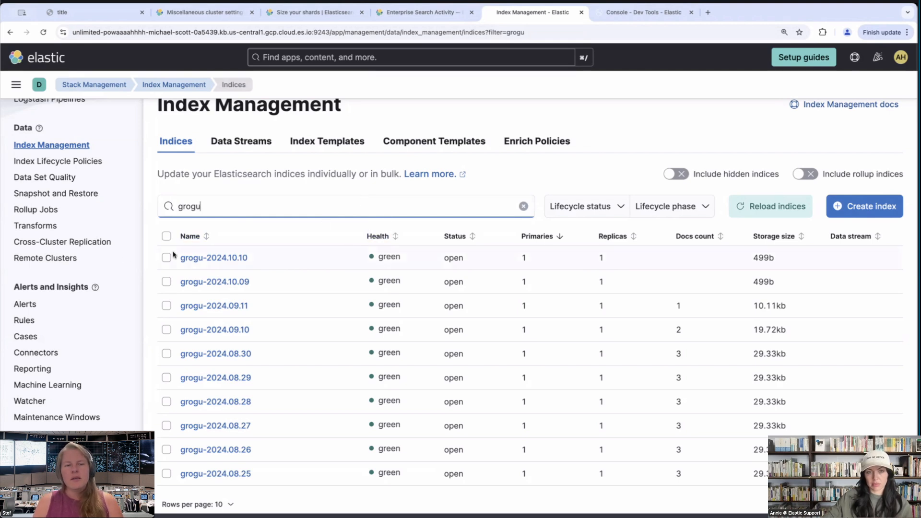
click(207, 237)
click(207, 238)
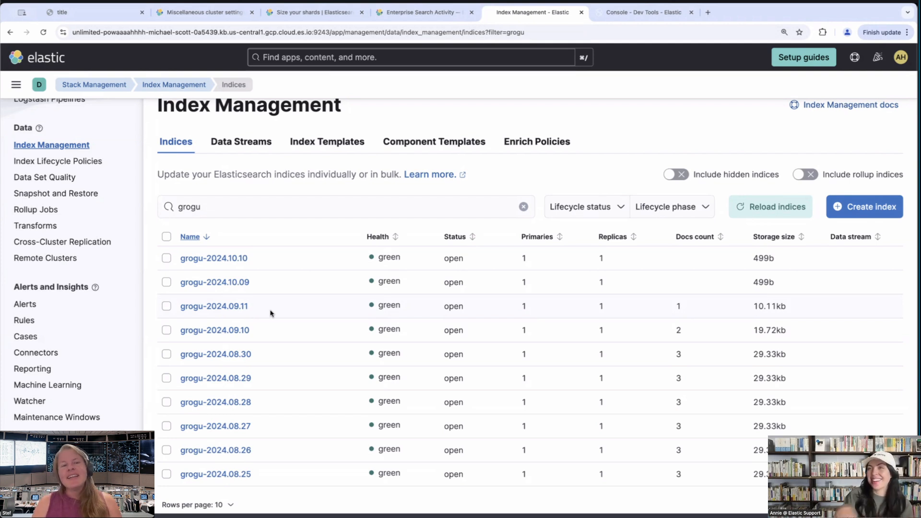
scroll(270, 309, up, 1)
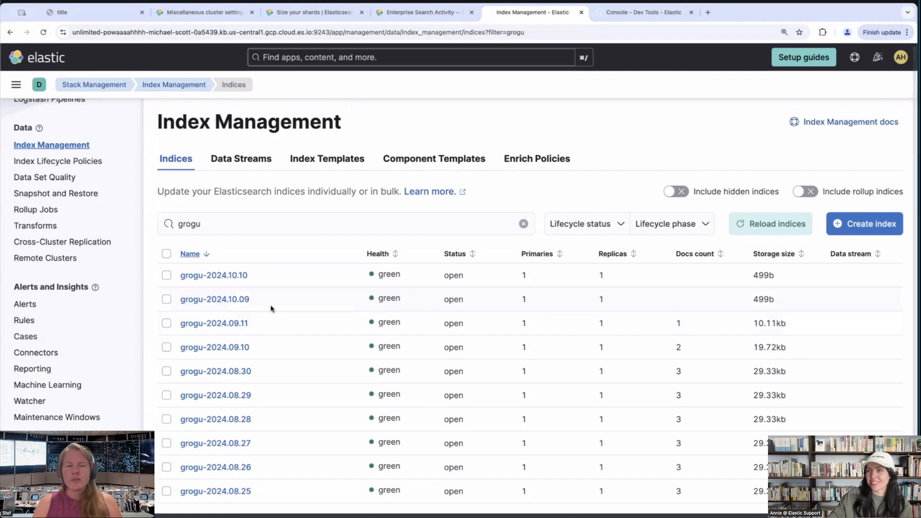
scroll(272, 309, down, 1)
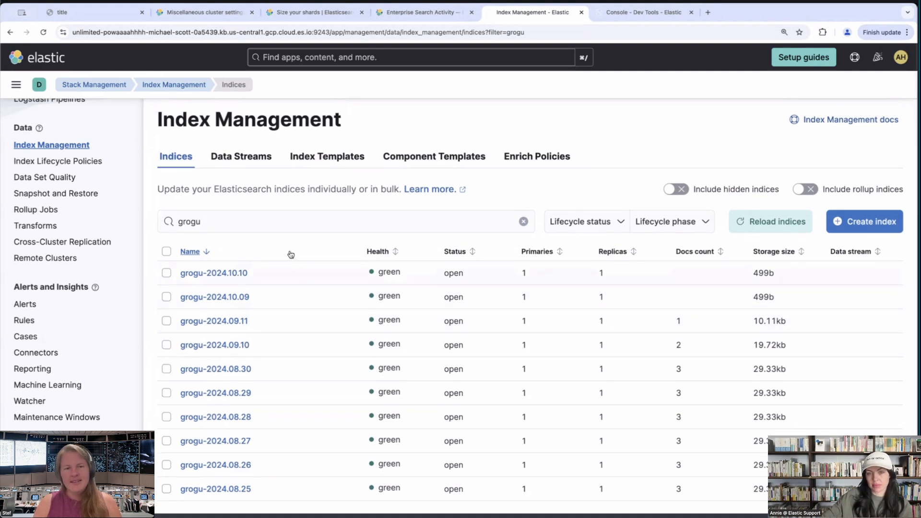
- Sort the grogu indices by name in ascending order and examine the oldest ones on the first two pages
click(233, 252)
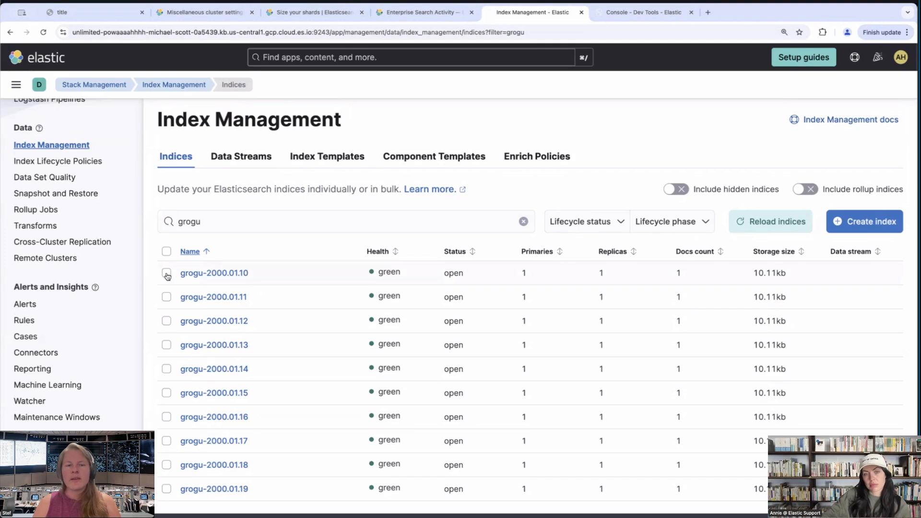
scroll(167, 275, down, 1)
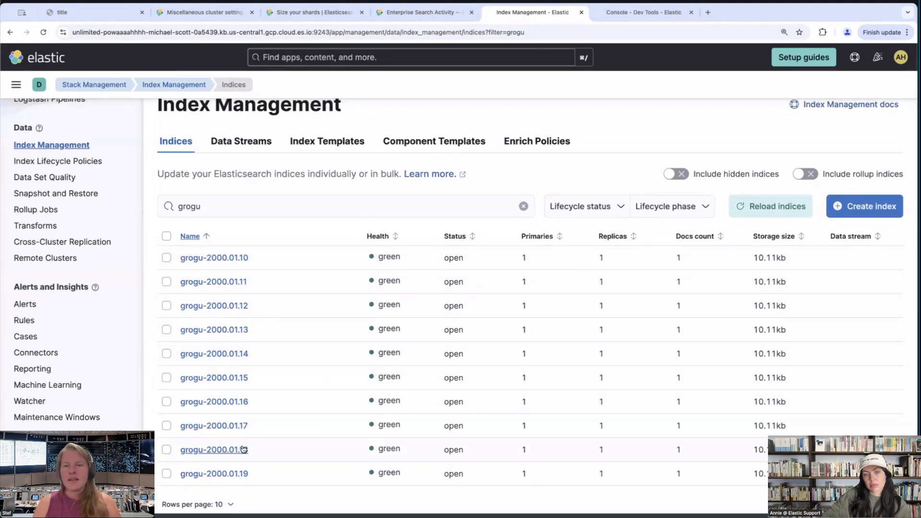
scroll(242, 446, down, 1)
scroll(501, 412, up, 1)
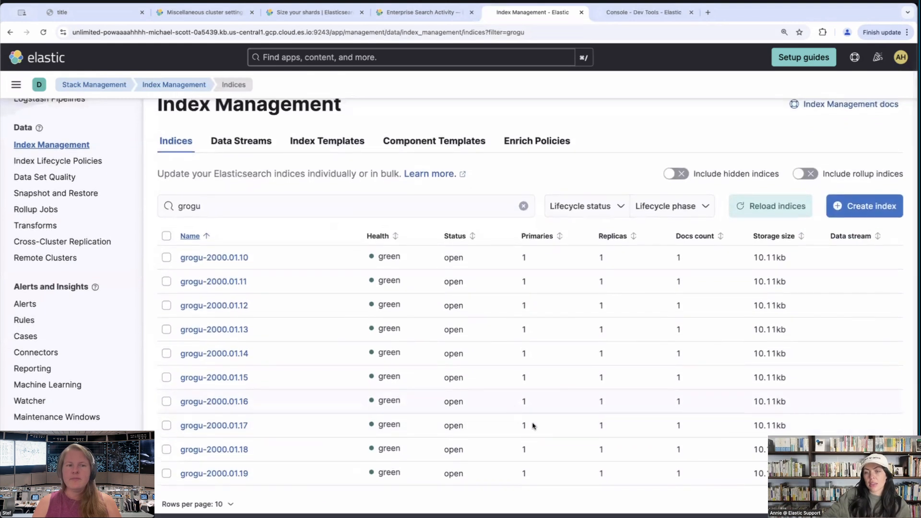
scroll(839, 461, up, 1)
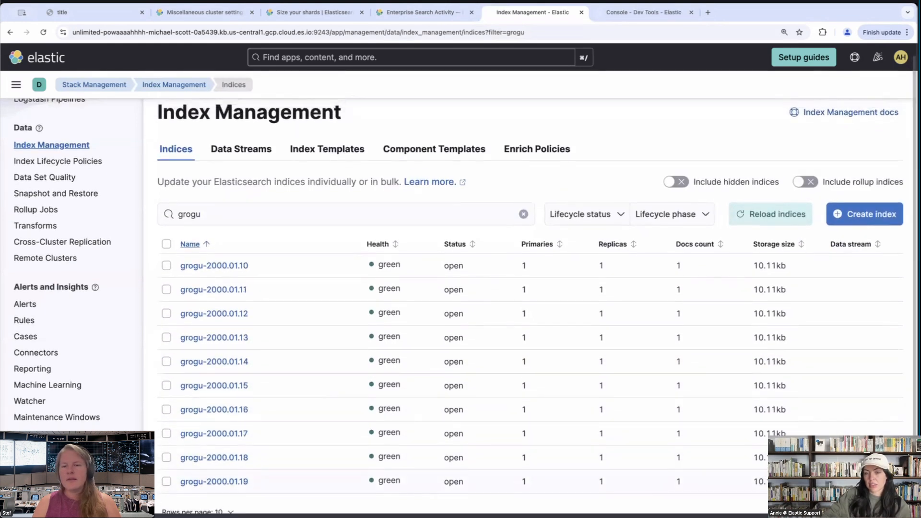
click(896, 510)
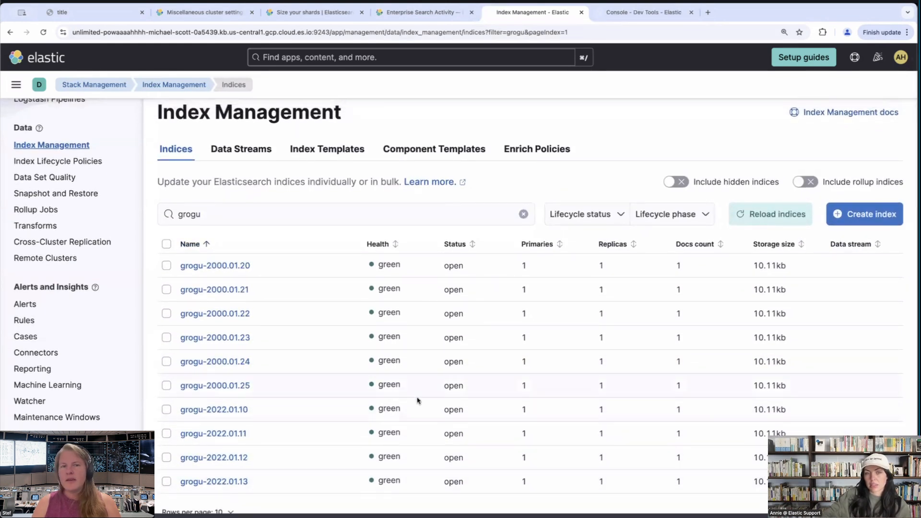
scroll(421, 402, down, 2)
scroll(423, 402, up, 1)
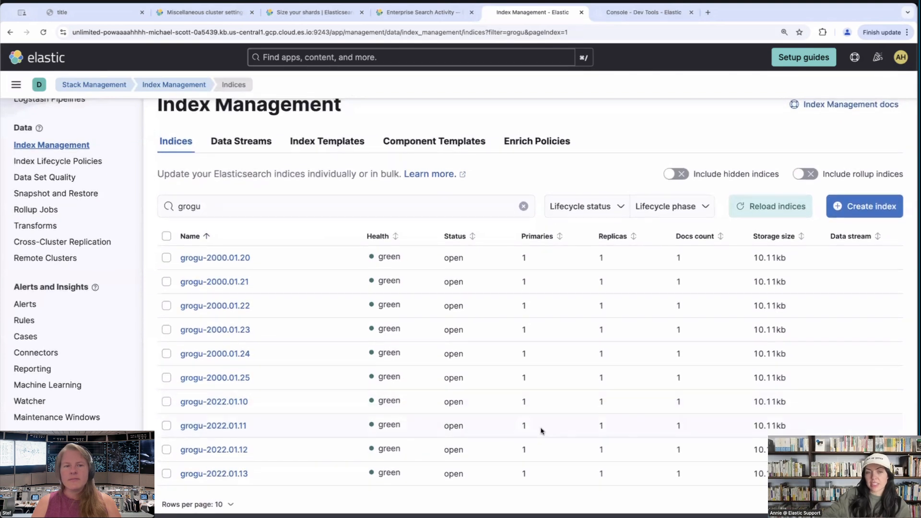
- Delete all grogu-2000* indices with the Dev Tools console's DELETE request and reload the Index Management list
click(643, 12)
click(146, 270)
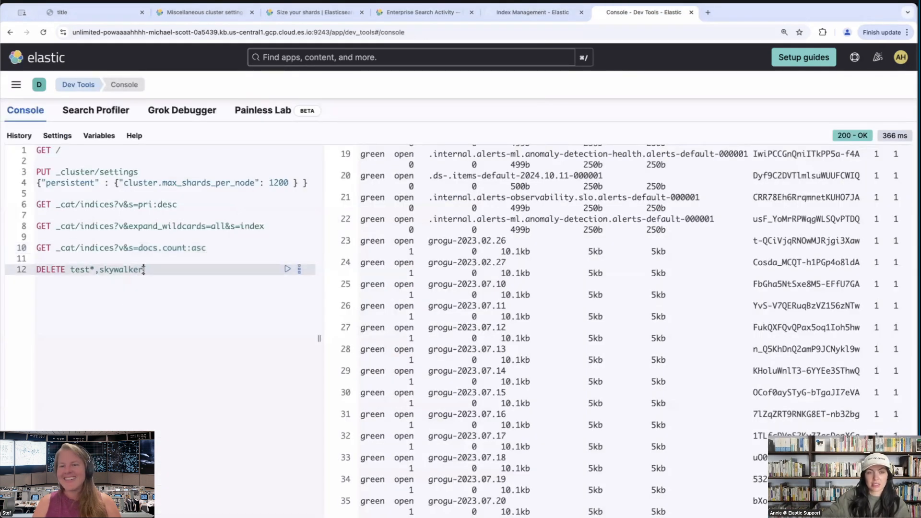
drag(141, 270, 72, 274)
text(gro)
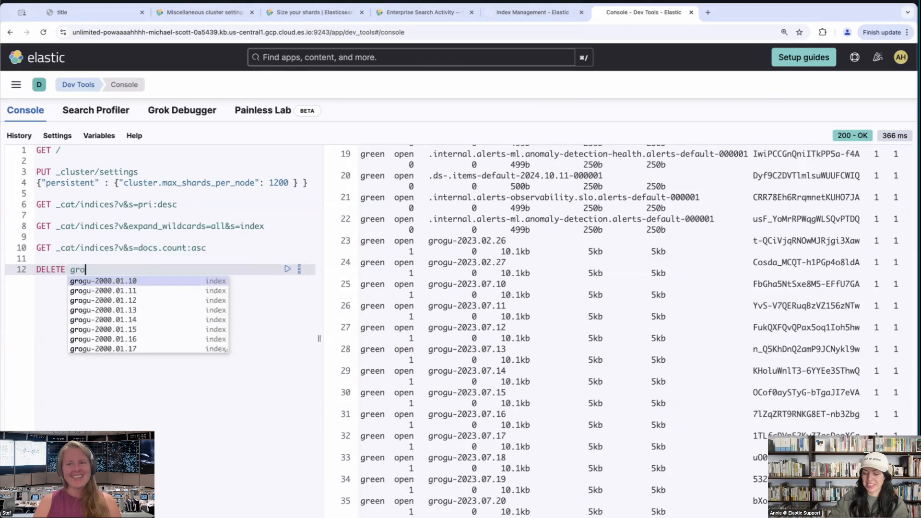
text(gu-2000)
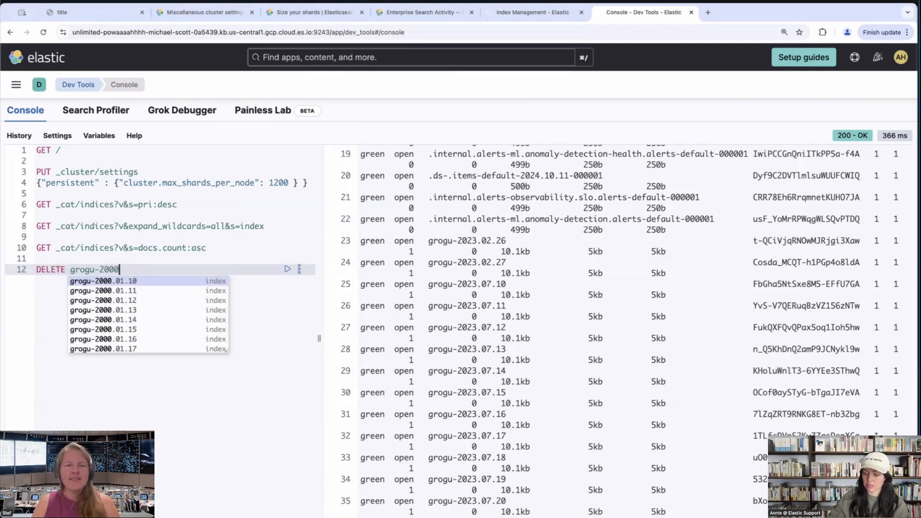
text(*)
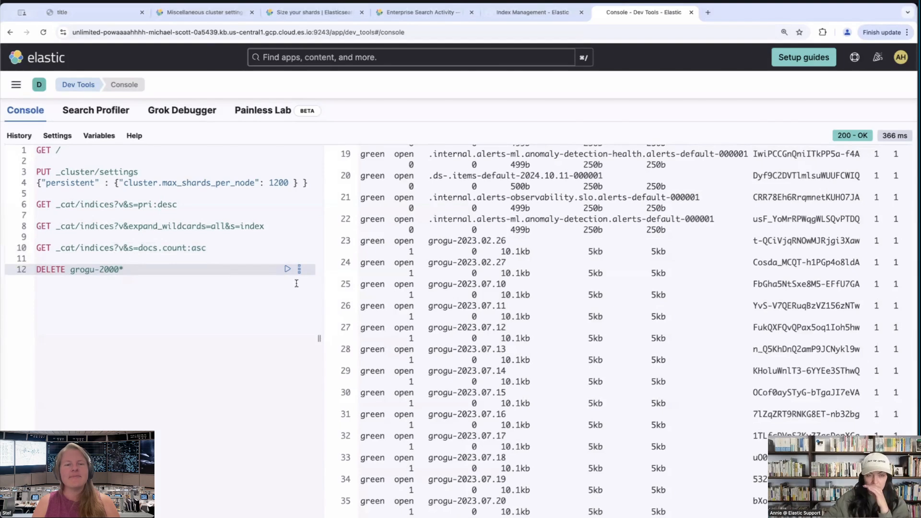
click(287, 269)
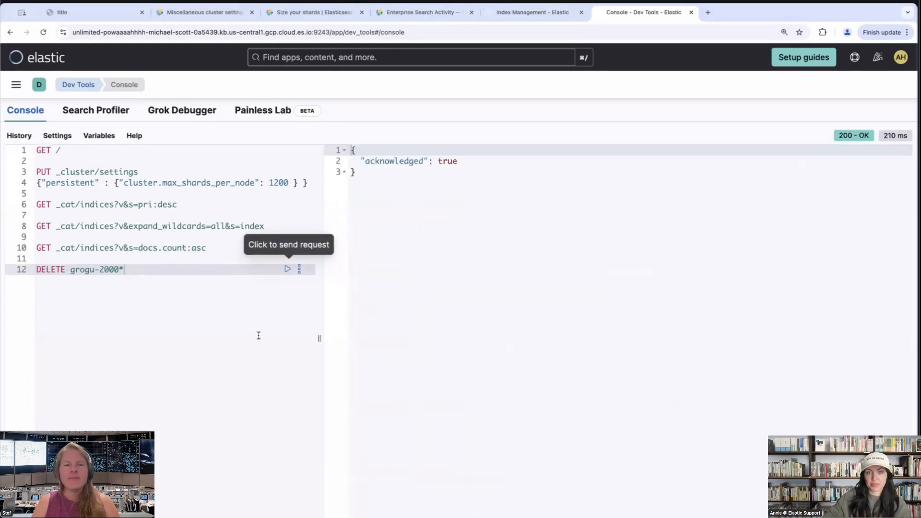
click(539, 13)
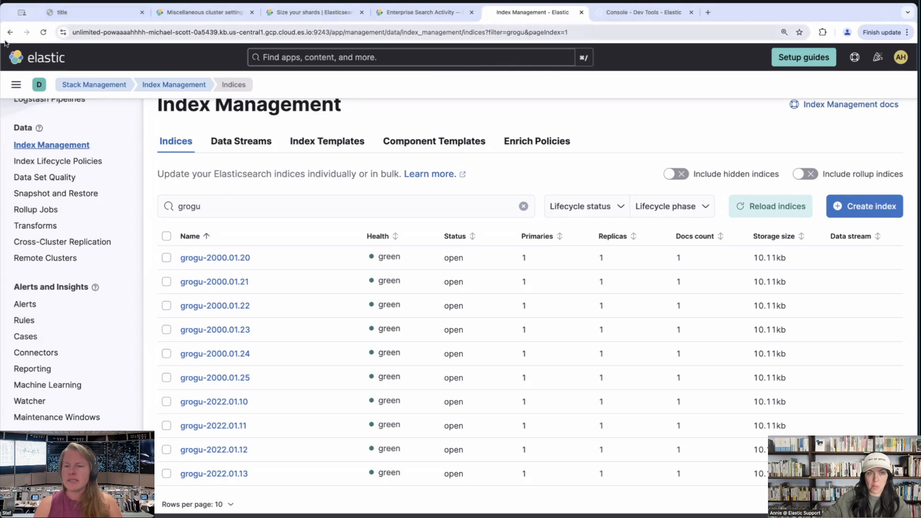
click(43, 32)
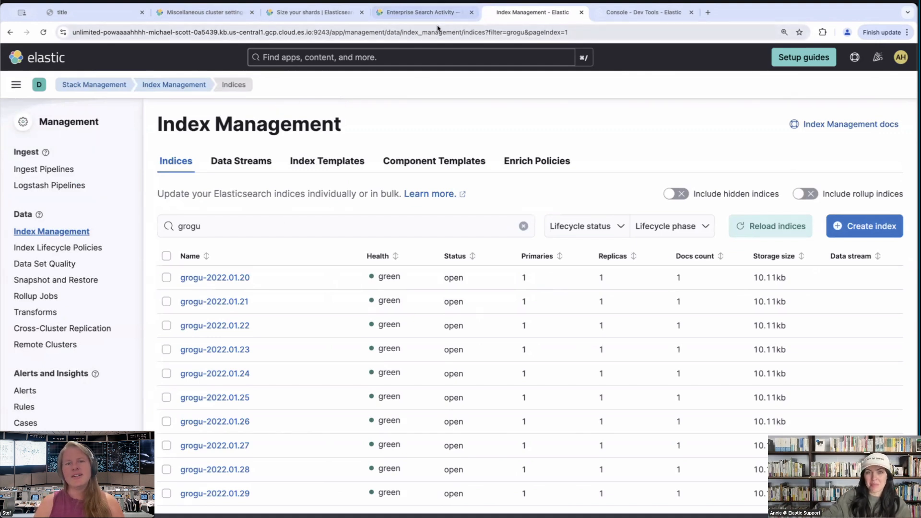
- Reset the persistent cluster.max_shards_per_node setting to null in the console's PUT _cluster/settings request and run it
click(611, 18)
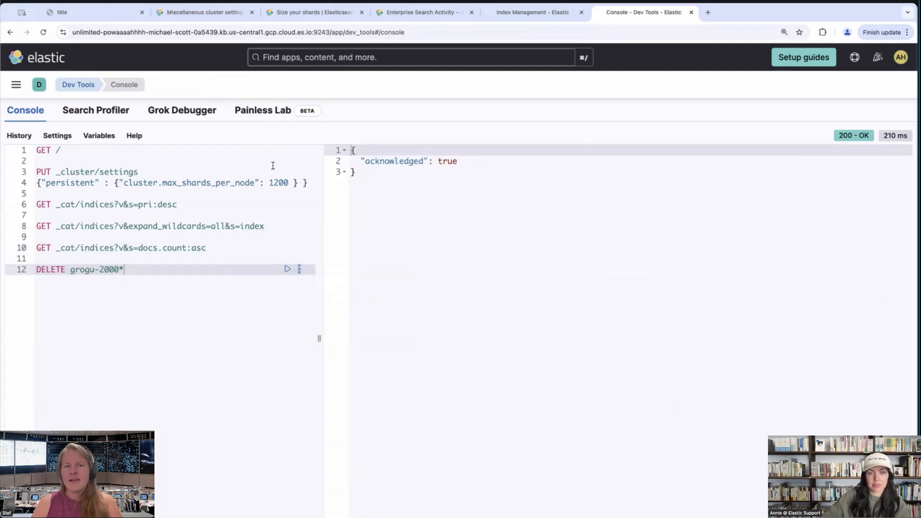
click(280, 183)
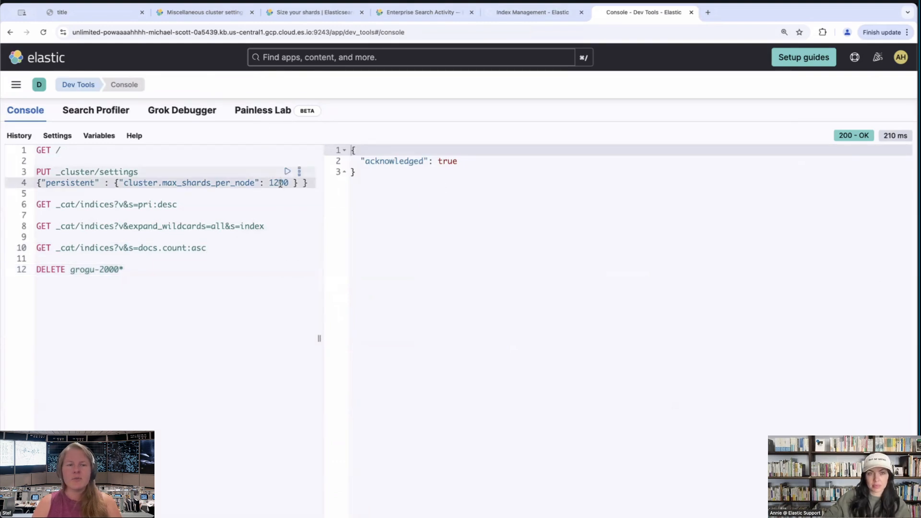
key(BackSpace)
text(0)
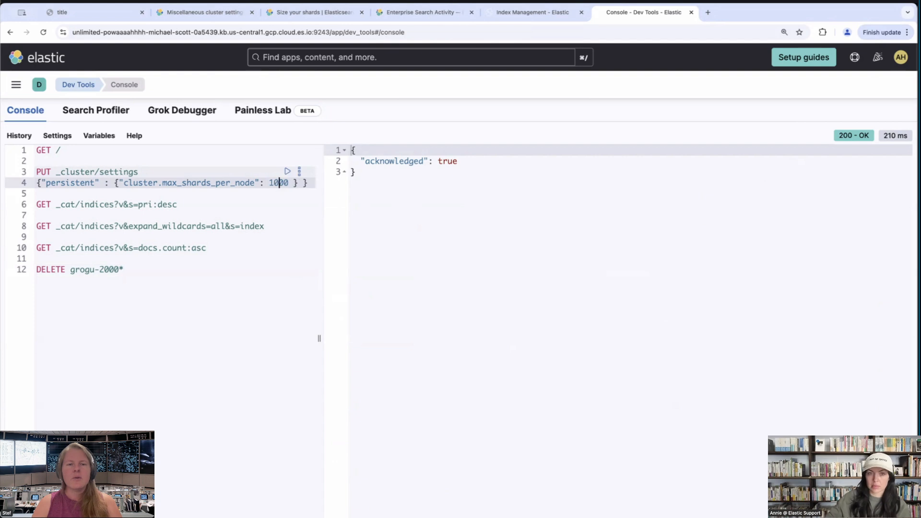
text(nukk)
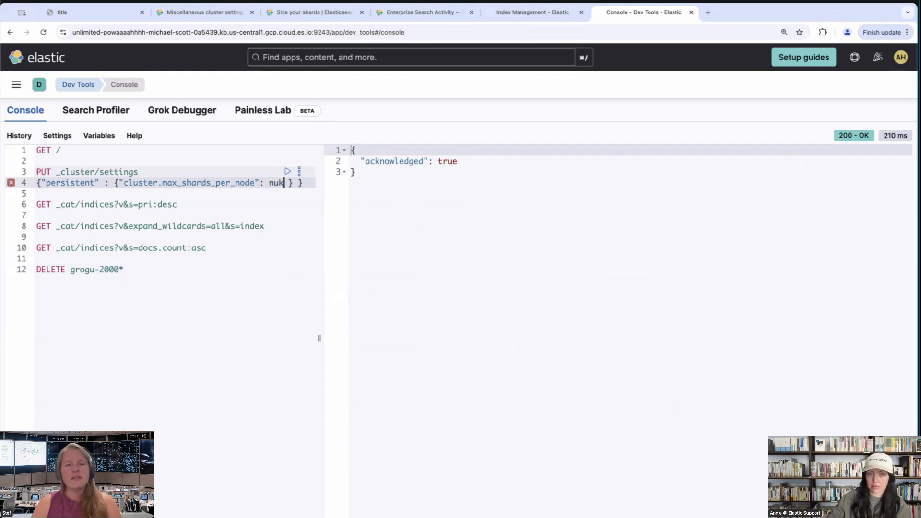
key(BackSpace)
key(BackSpace)
text(ll)
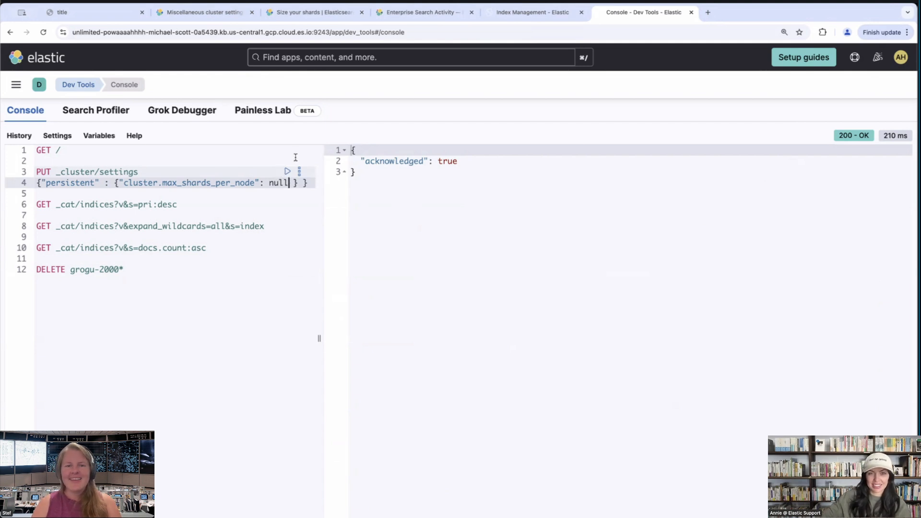
click(288, 172)
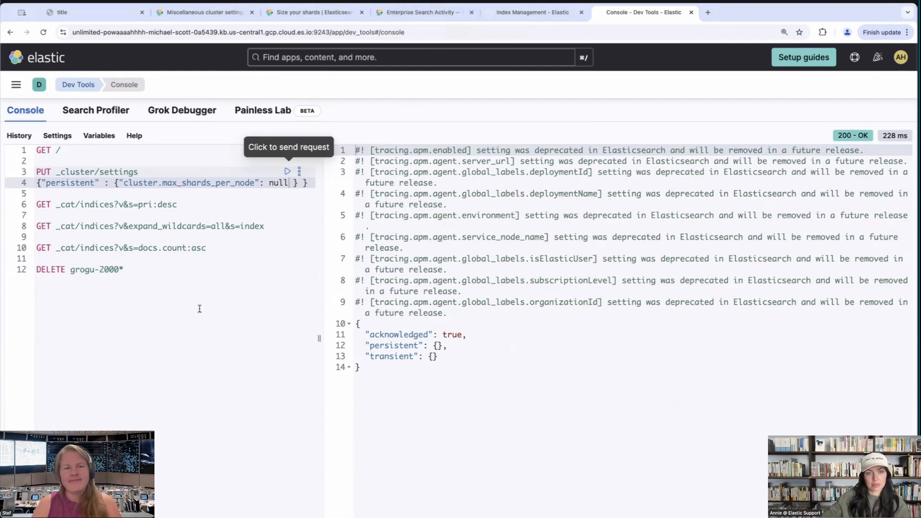
- Add a PUT skywalker request below the DELETE request and run it to create the index
click(154, 269)
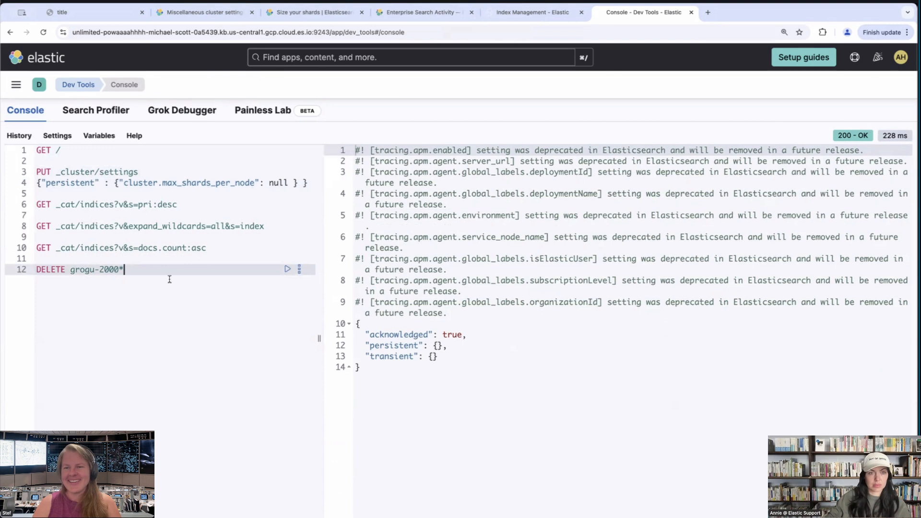
key(Return)
key(Return)
text(PU)
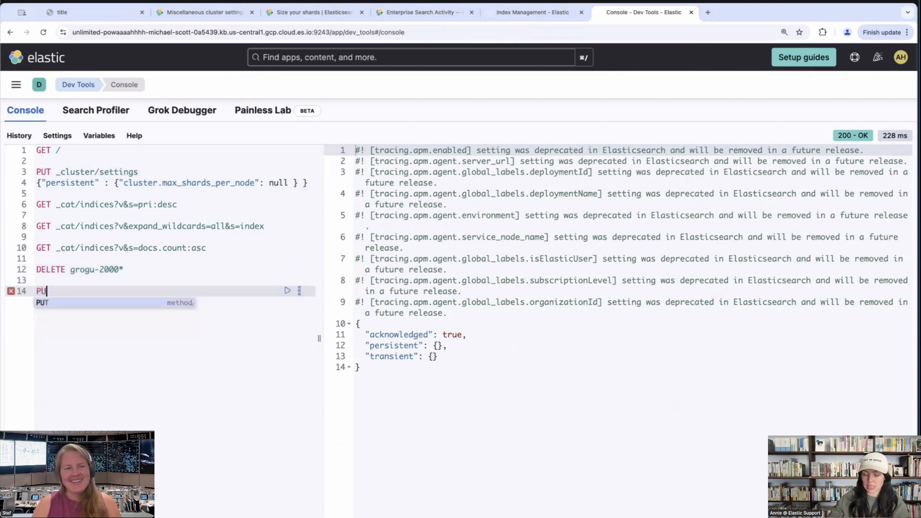
text(T skylwa)
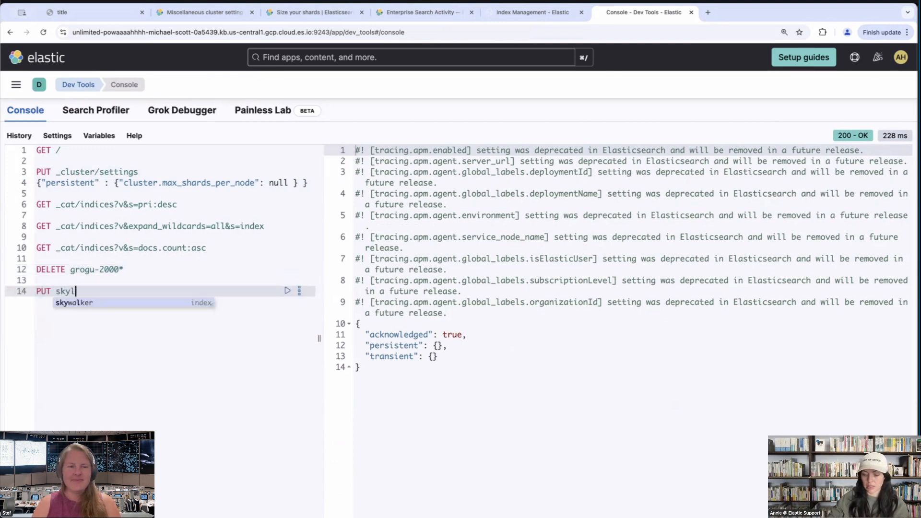
key(BackSpace)
key(BackSpace)
key(BackSpace)
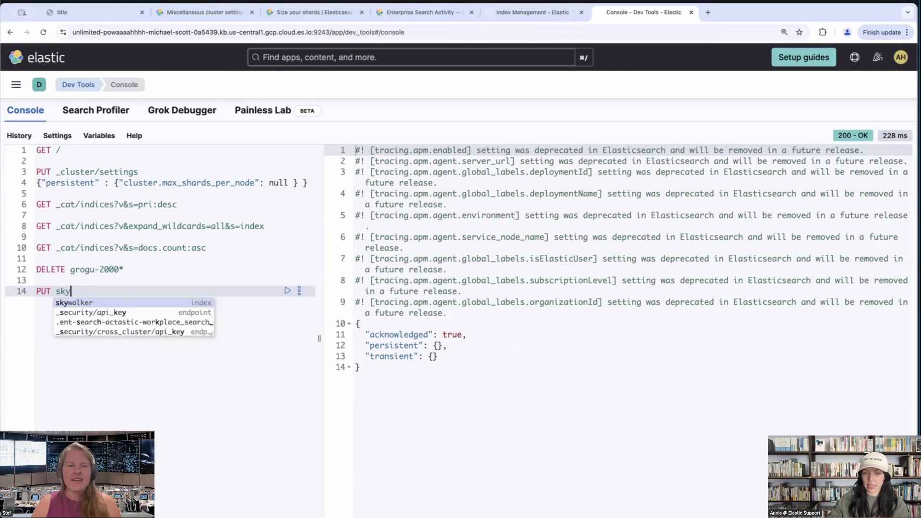
click(155, 303)
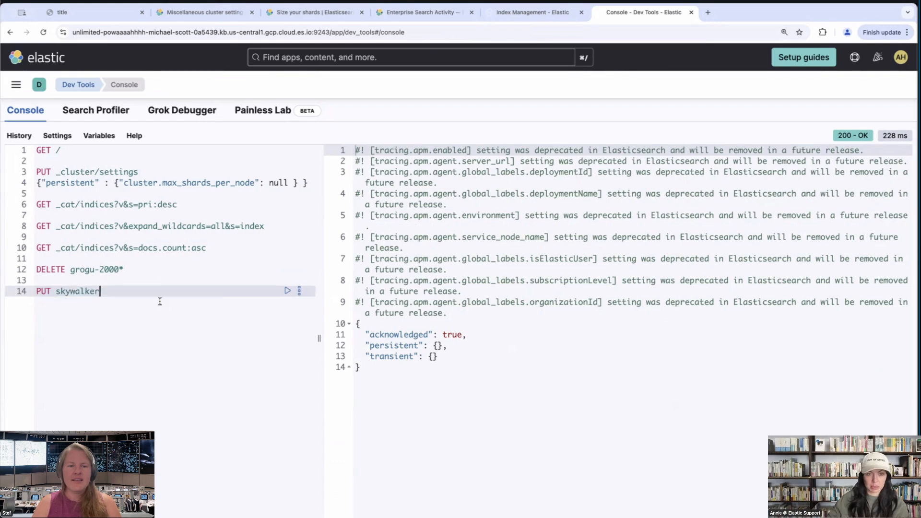
click(288, 291)
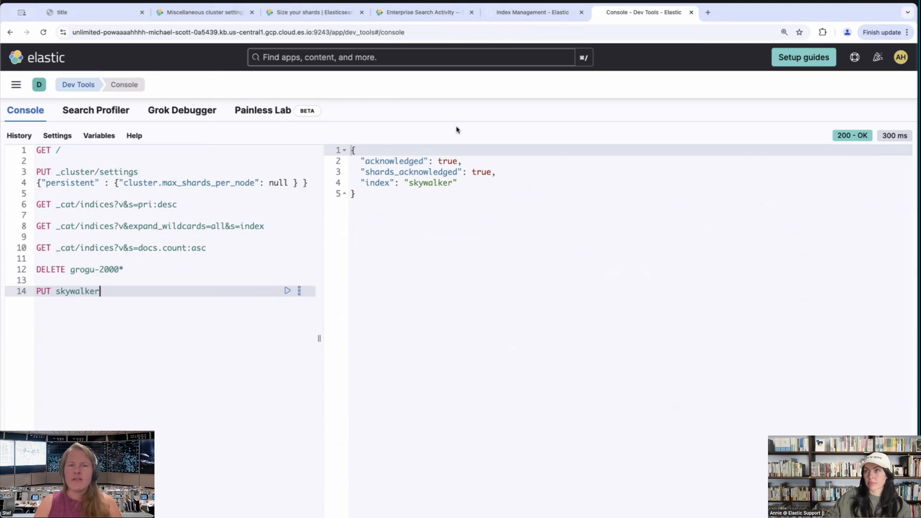
- Switch to Elastic Cloud, examine the deployment's health checks, and return to its overview
click(432, 15)
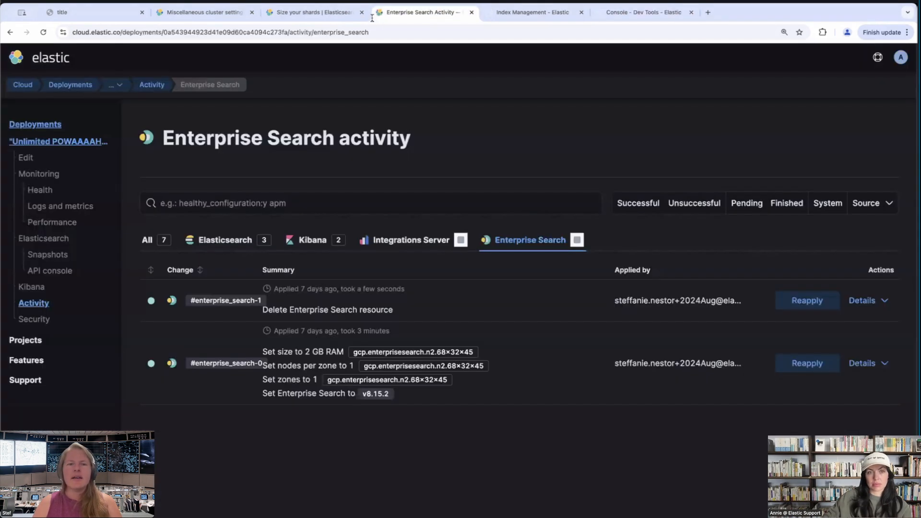
click(94, 142)
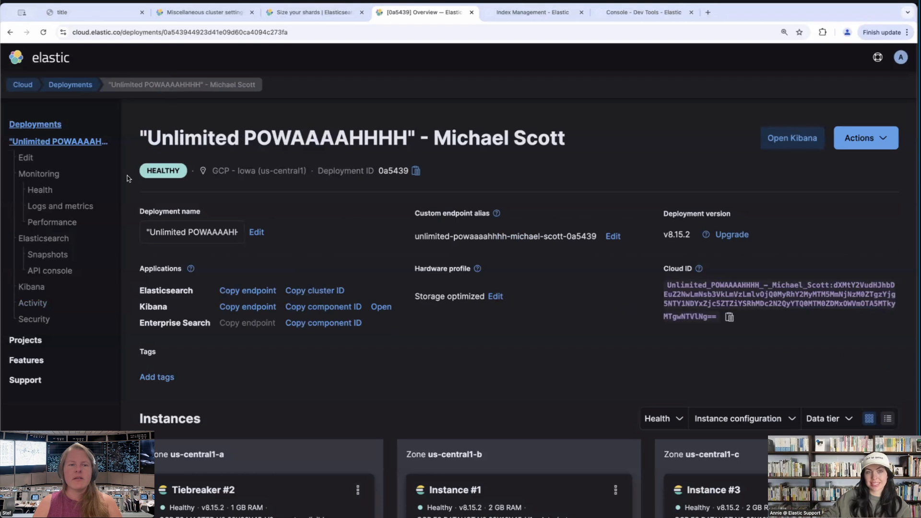
click(46, 194)
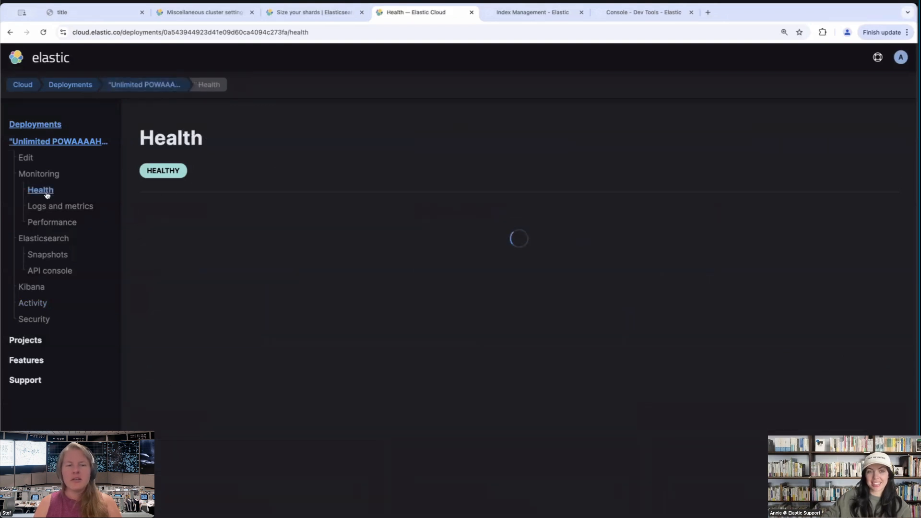
scroll(257, 285, down, 2)
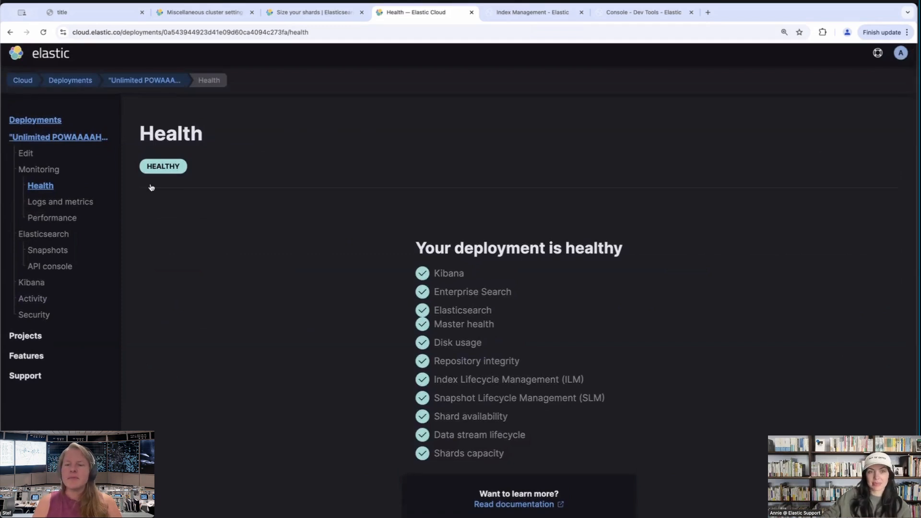
click(95, 138)
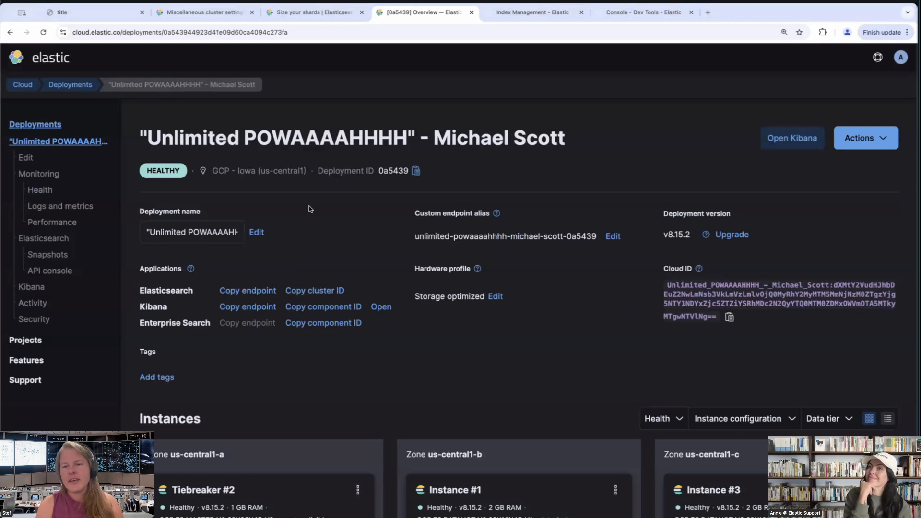